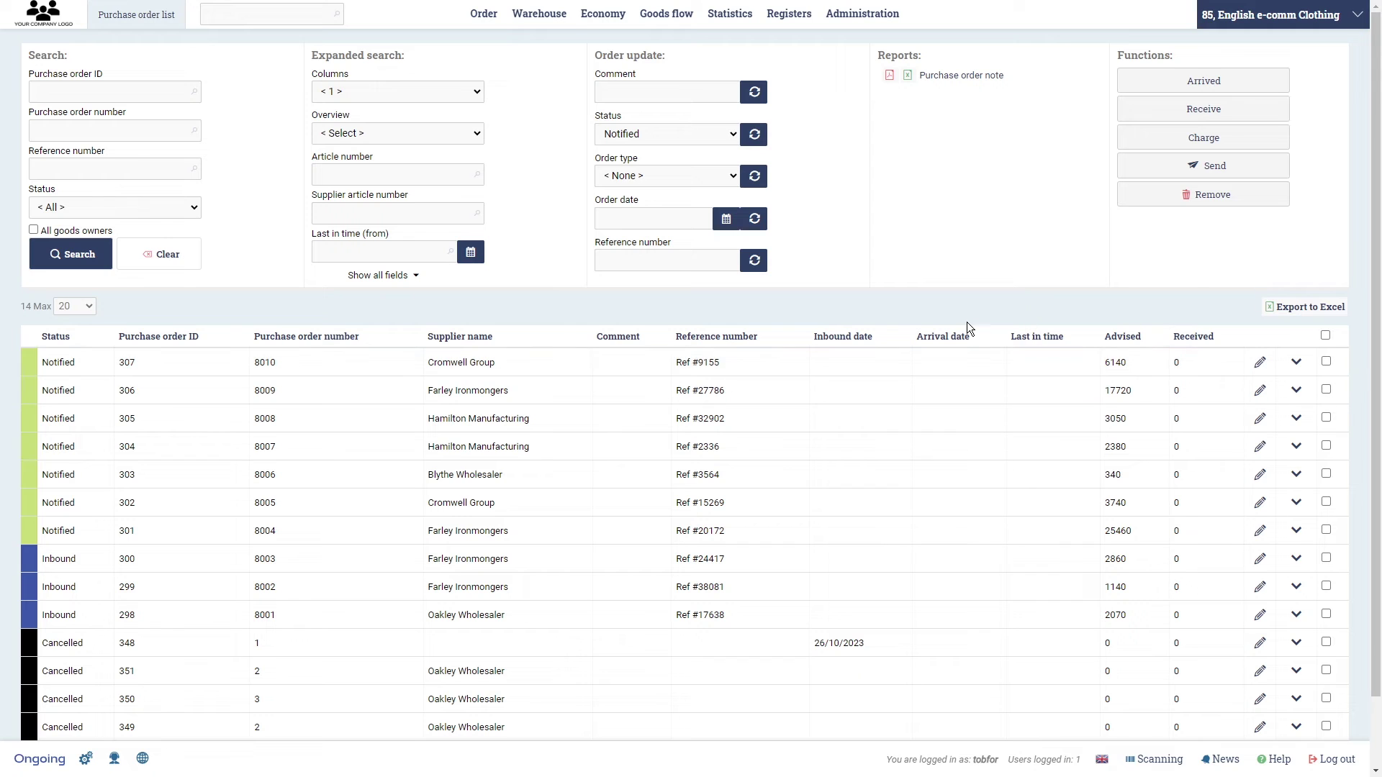
Inspect order 307's lines and expand, then collapse, its full form fields
{"action": "left_click", "coordinate": [1297, 364]}
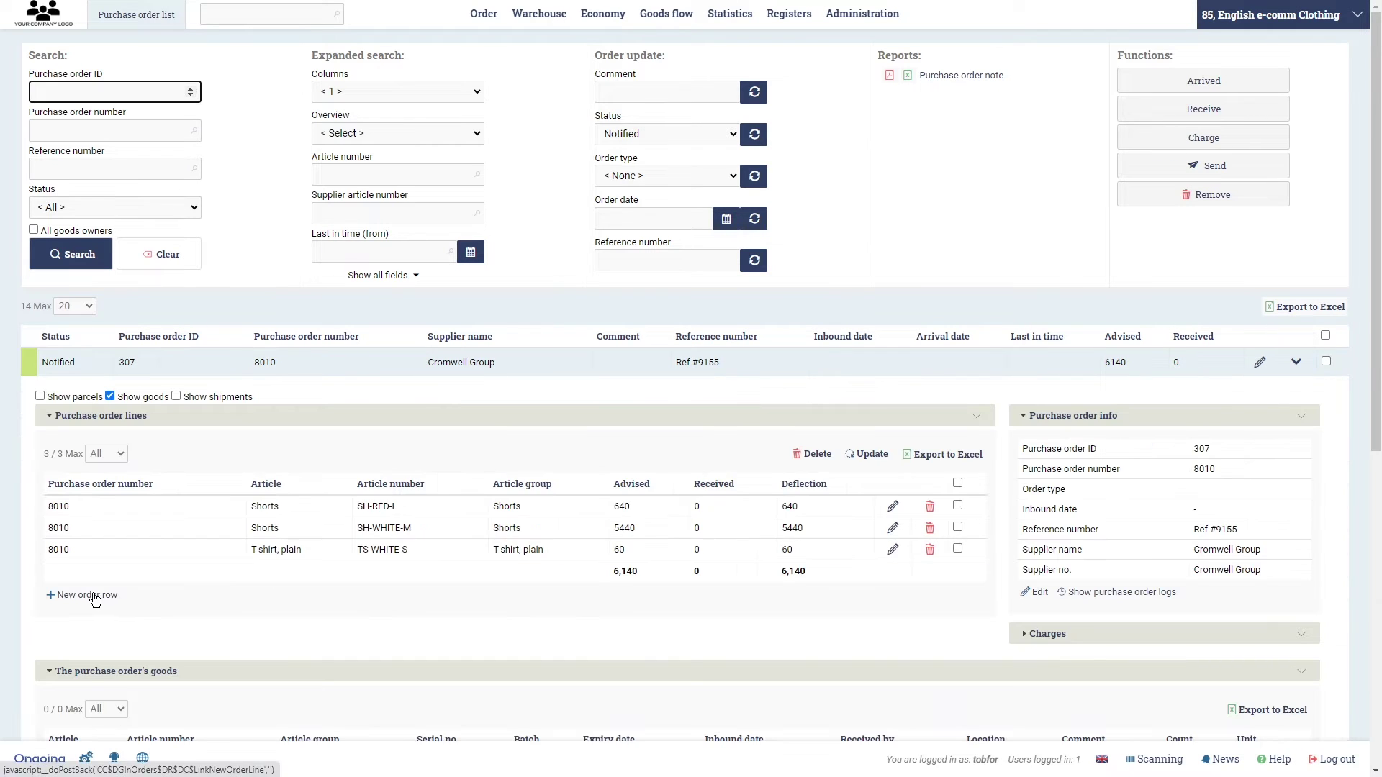
{"action": "left_click", "coordinate": [1260, 368]}
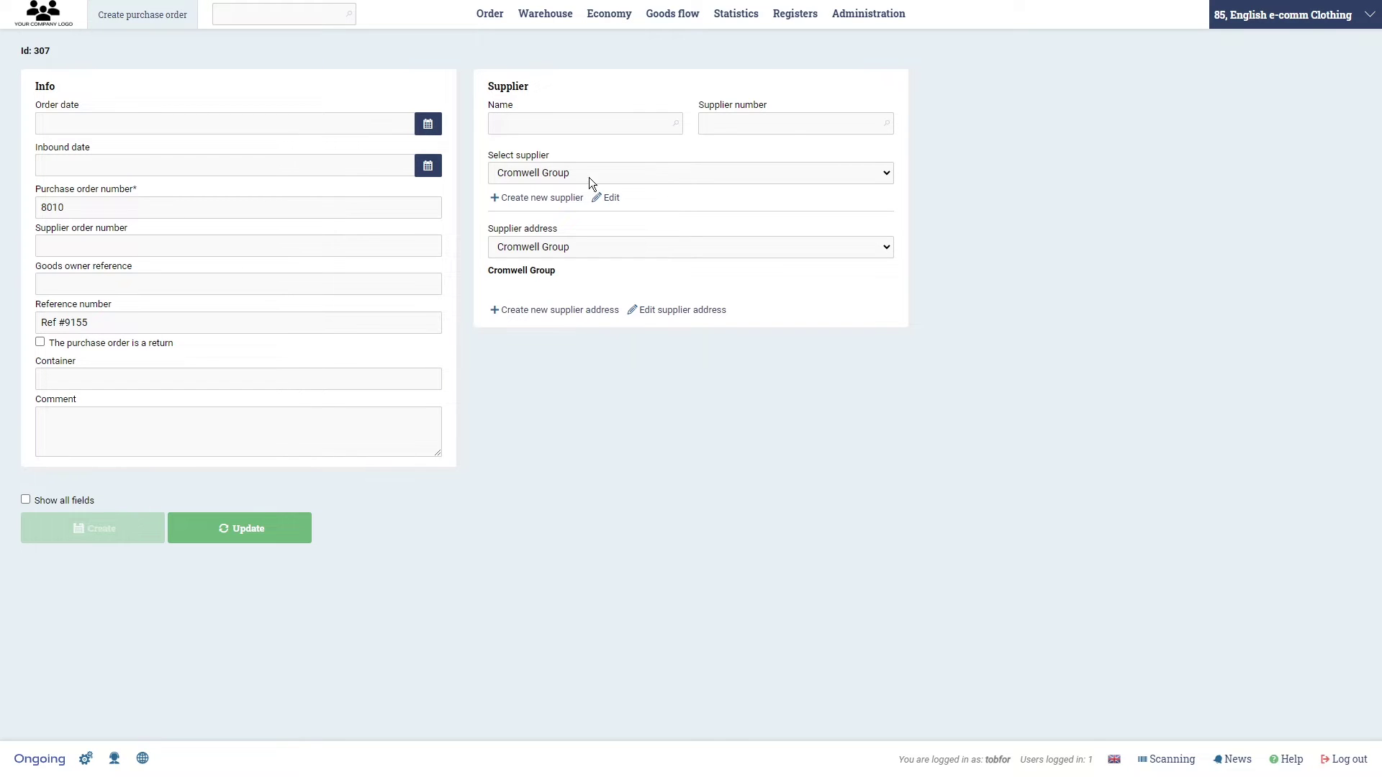
{"action": "left_click", "coordinate": [24, 500]}
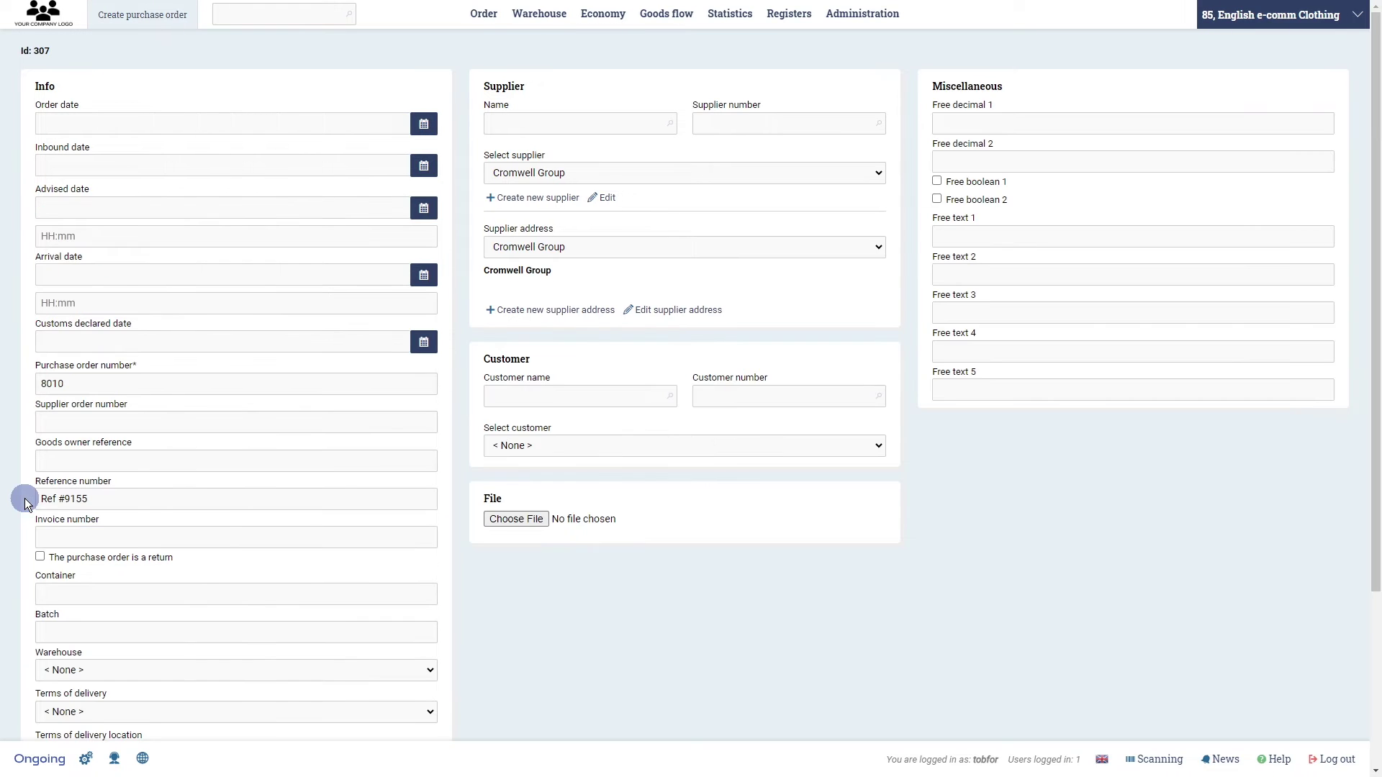
{"action": "scroll", "coordinate": [849, 695], "scroll_direction": "down", "scroll_amount": 3}
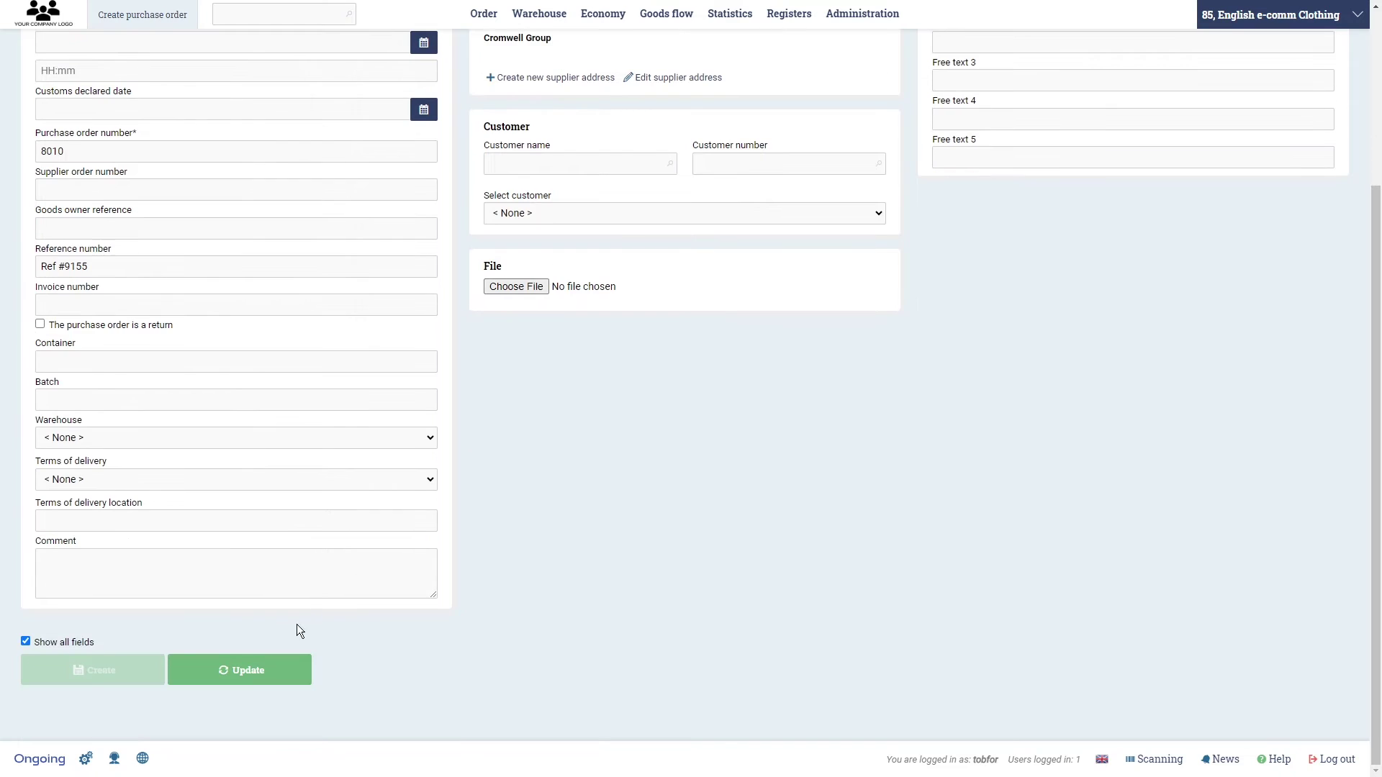
{"action": "left_click", "coordinate": [91, 641]}
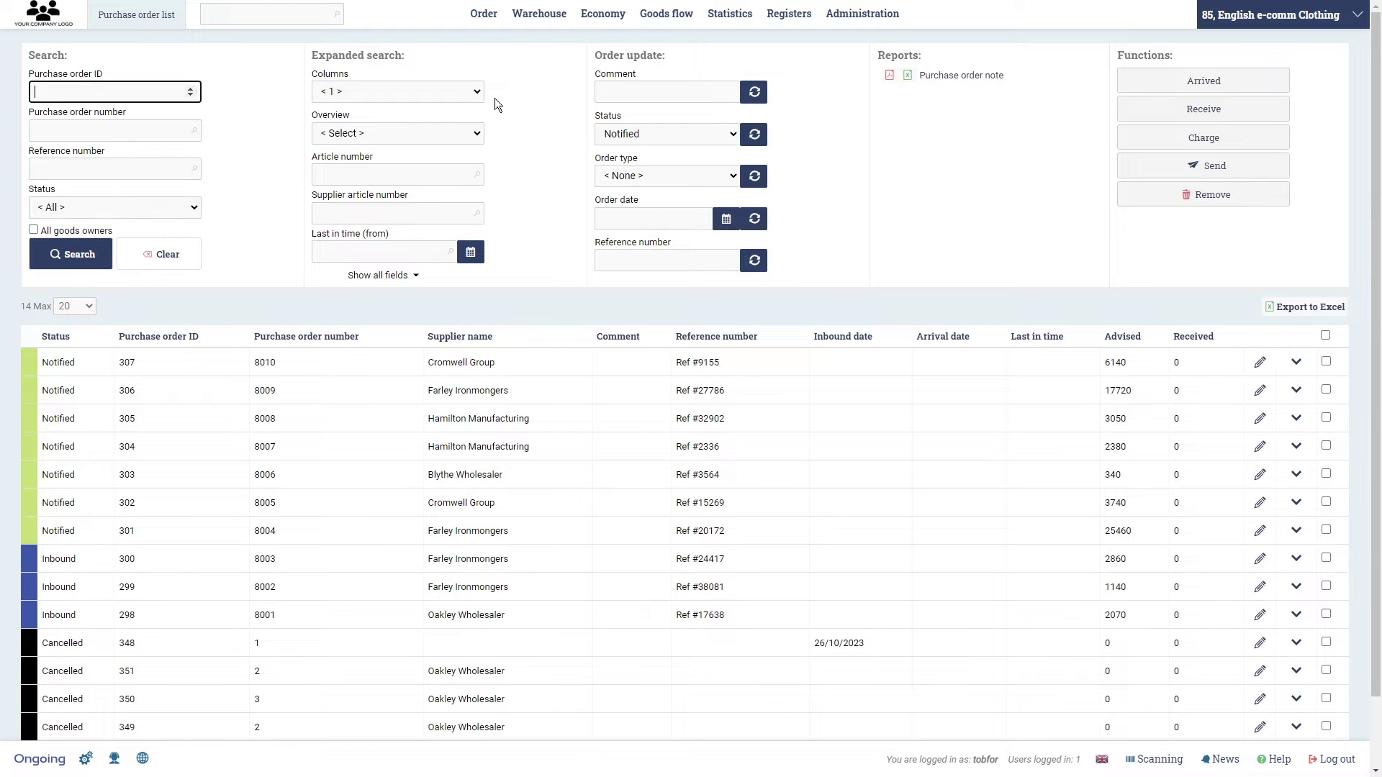
{"action": "mouse_move", "coordinate": [482, 15]}
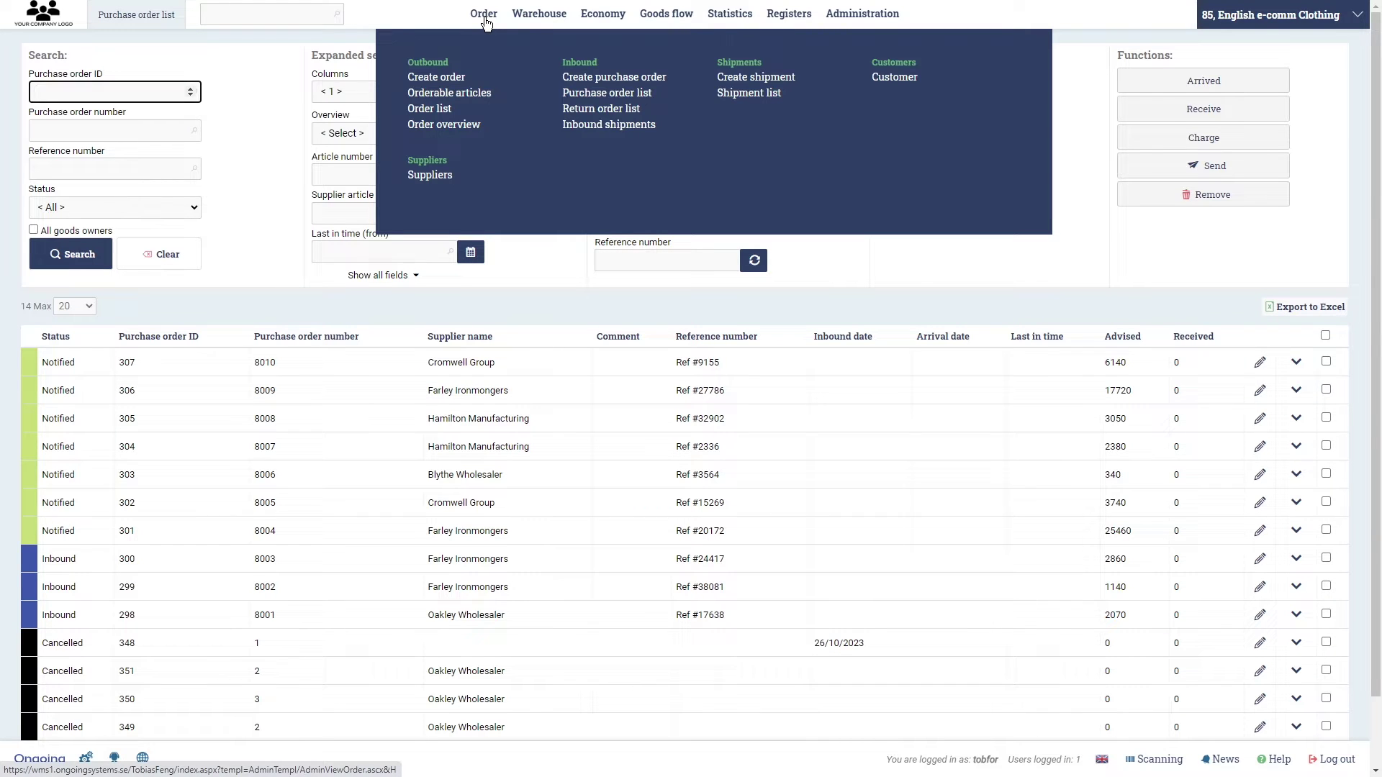
Draft a purchase order numbered 10, reference ref#100, supplier Oakley Wholesaler
{"action": "left_click", "coordinate": [601, 75]}
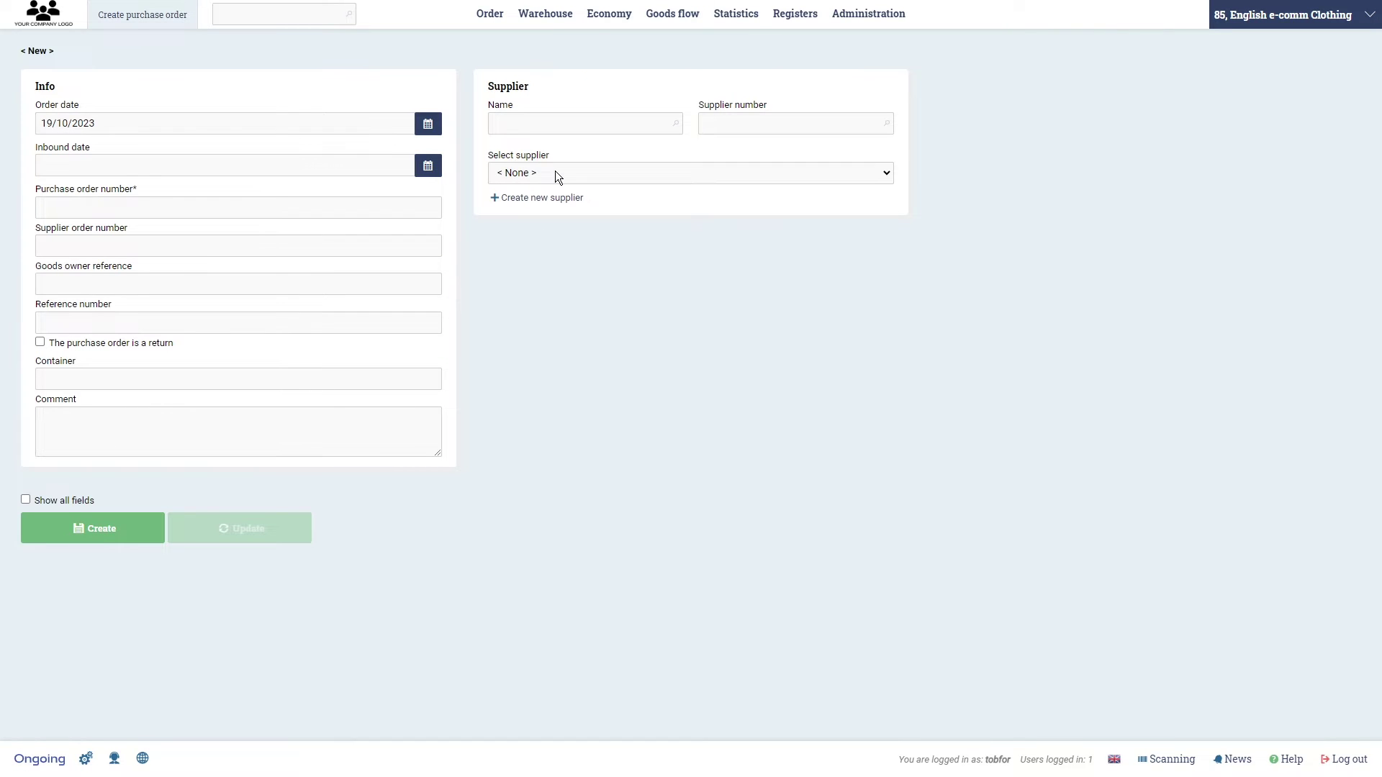
{"action": "left_click", "coordinate": [119, 209]}
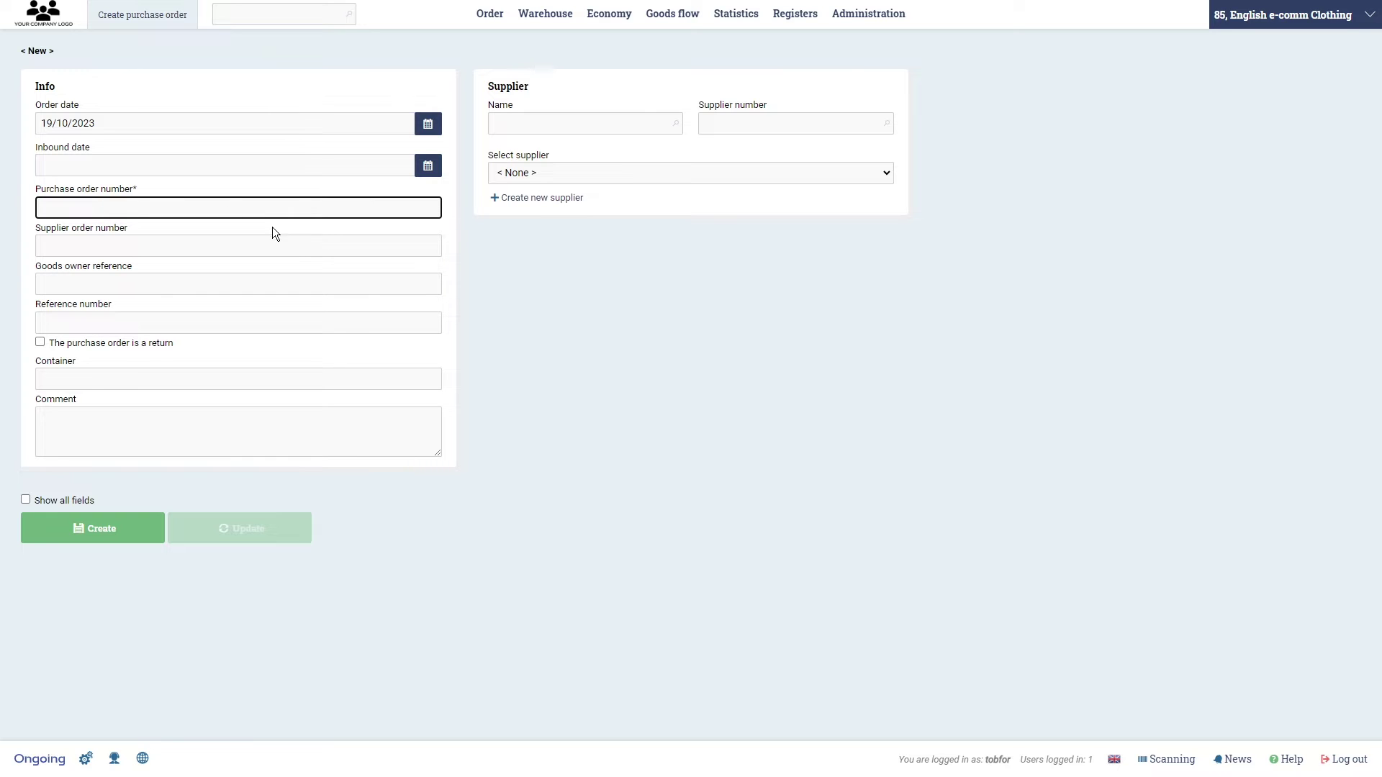
{"action": "type", "text": "1"}
{"action": "type", "text": "0"}
{"action": "left_click", "coordinate": [256, 327]}
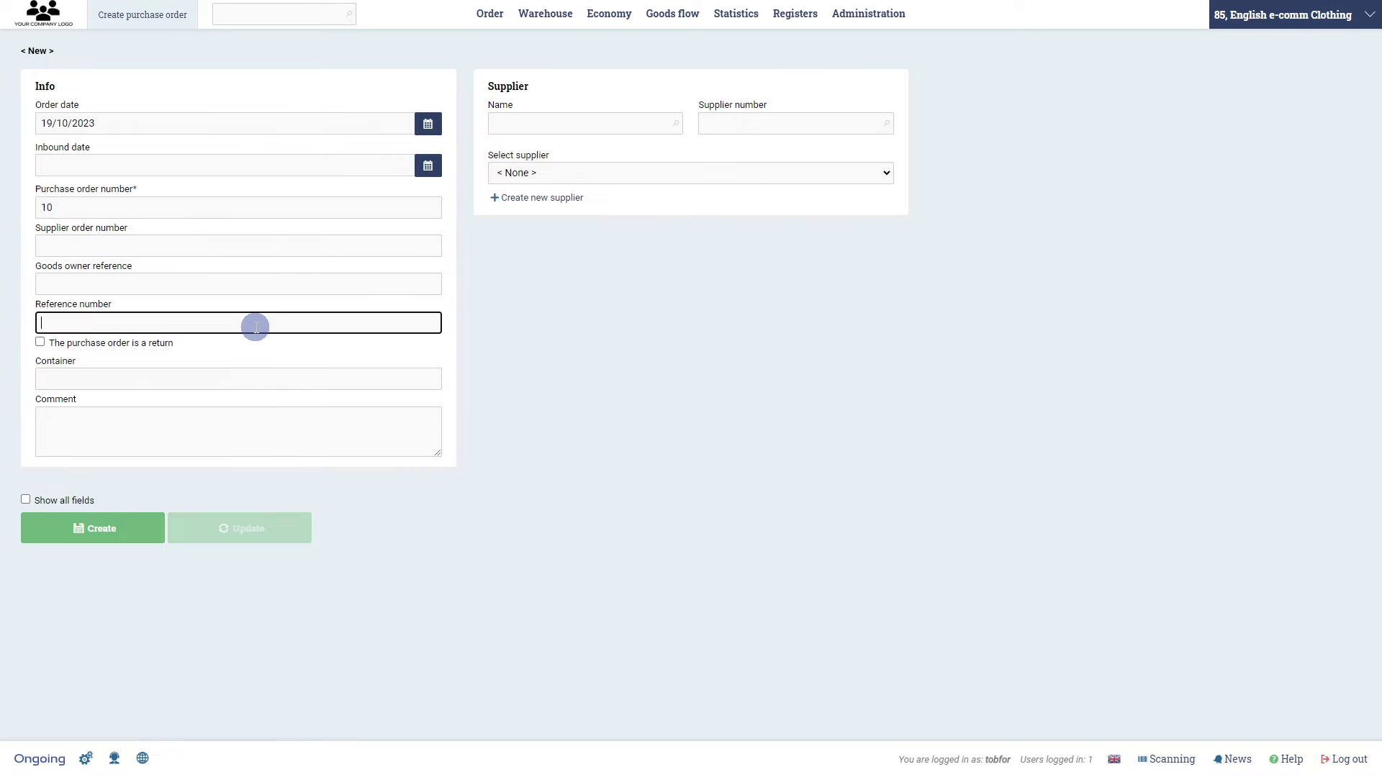
{"action": "type", "text": "ef"}
{"action": "type", "text": "#100"}
{"action": "left_click", "coordinate": [591, 175]}
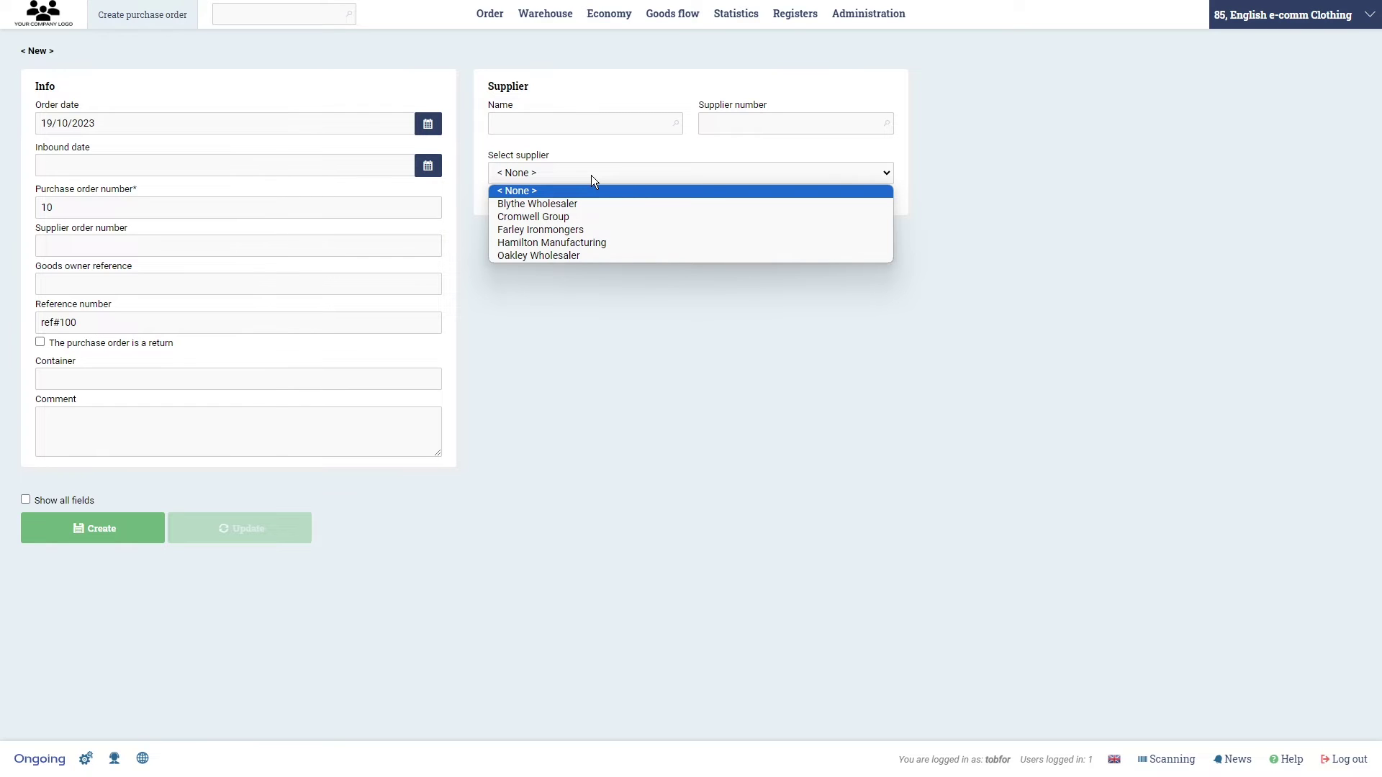
{"action": "left_click", "coordinate": [571, 256]}
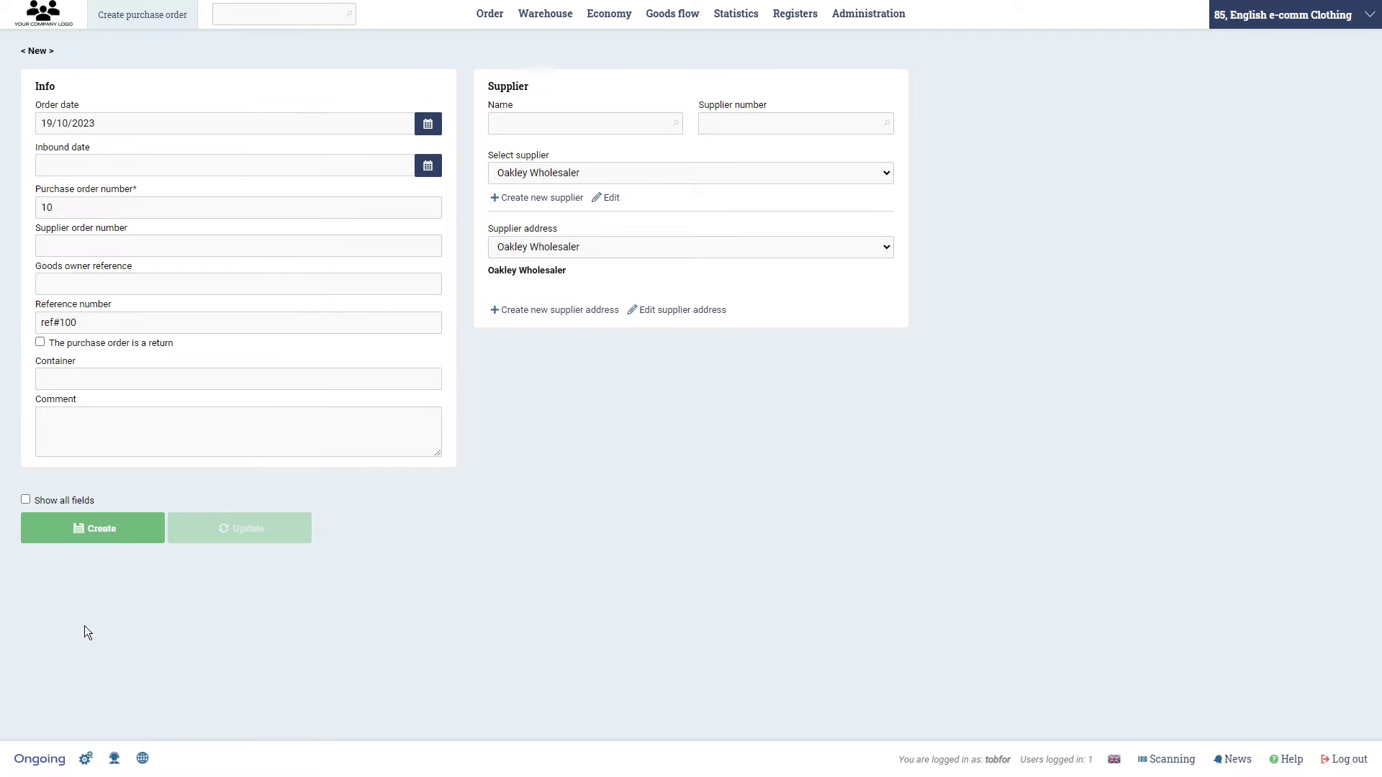
Create order 10 with 1000 SH-WHITE-L shorts and 1000 TS-BLACK-S T-shirts
{"action": "left_click", "coordinate": [109, 535]}
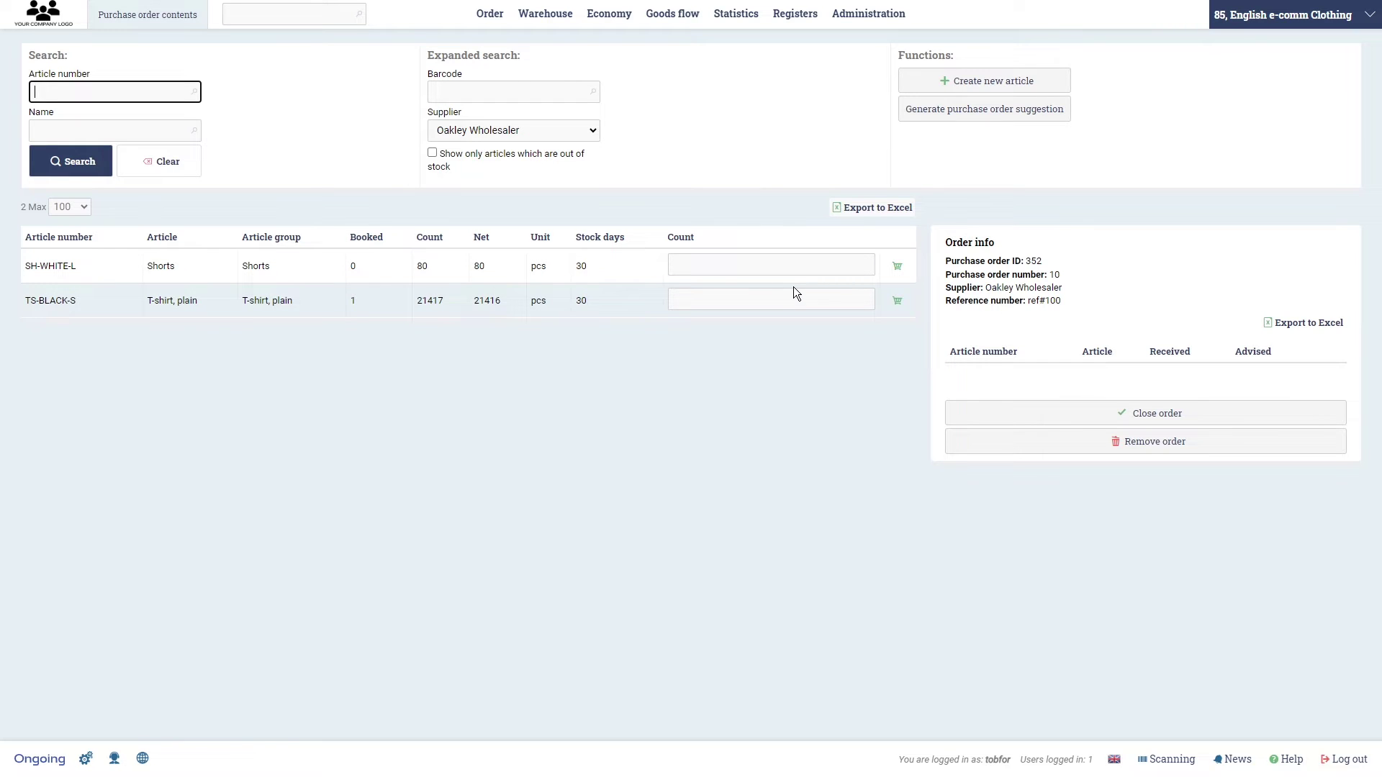
{"action": "left_click", "coordinate": [708, 267]}
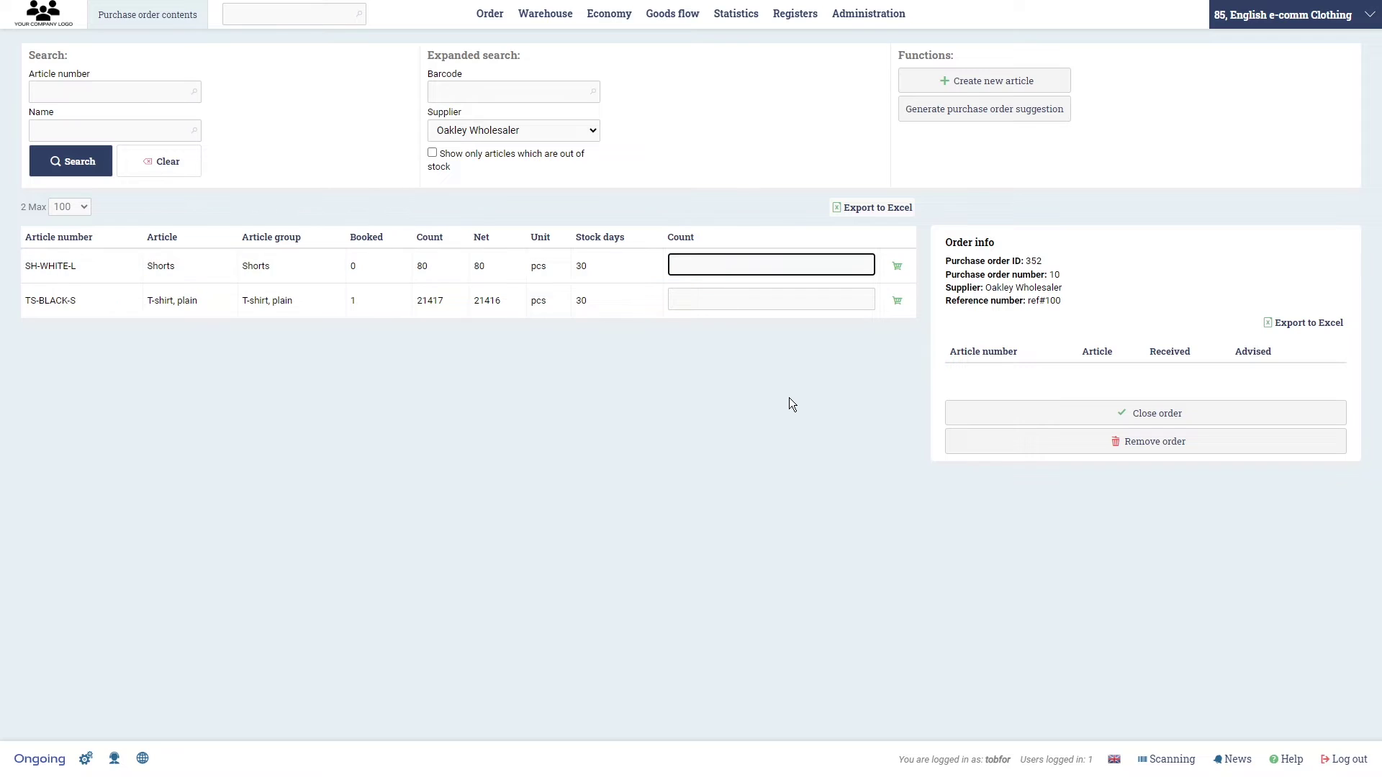
{"action": "type", "text": "1"}
{"action": "type", "text": "00"}
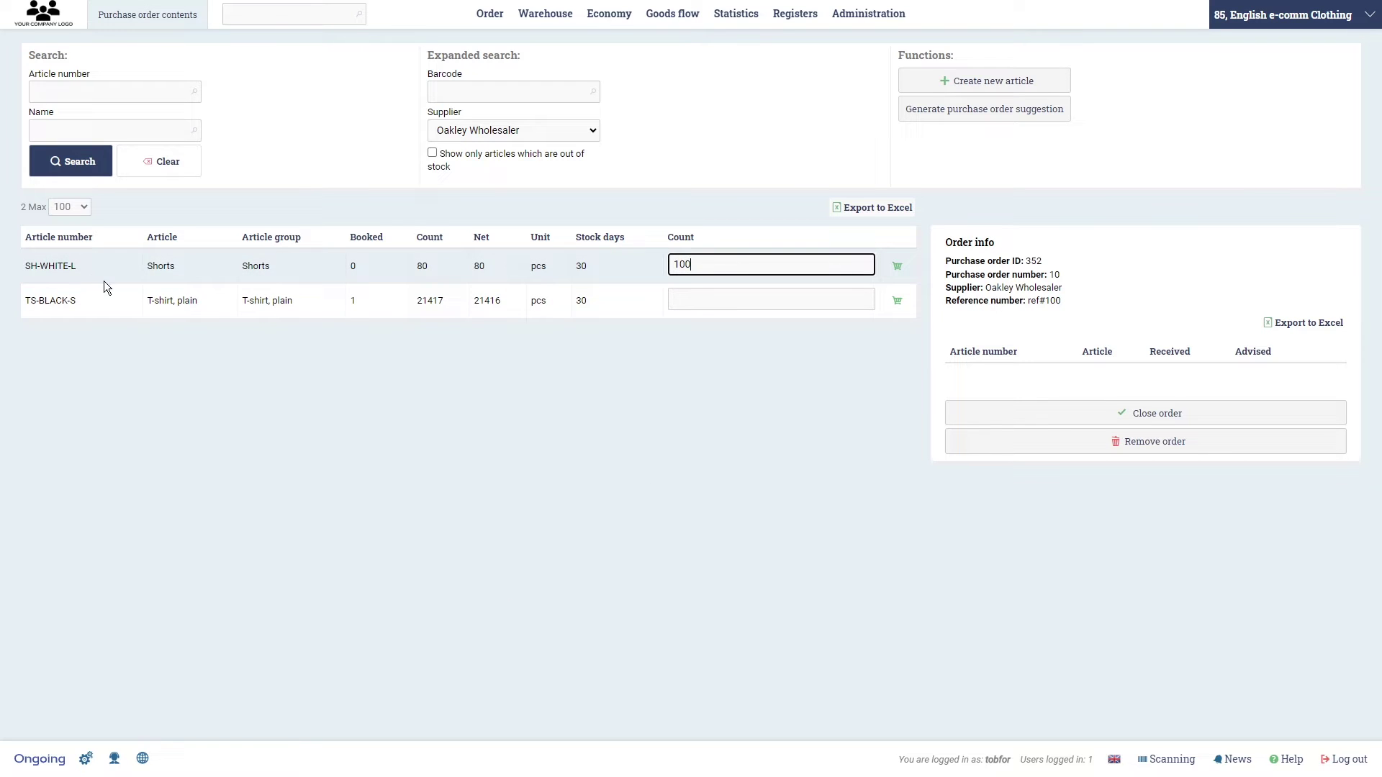
{"action": "type", "text": "0"}
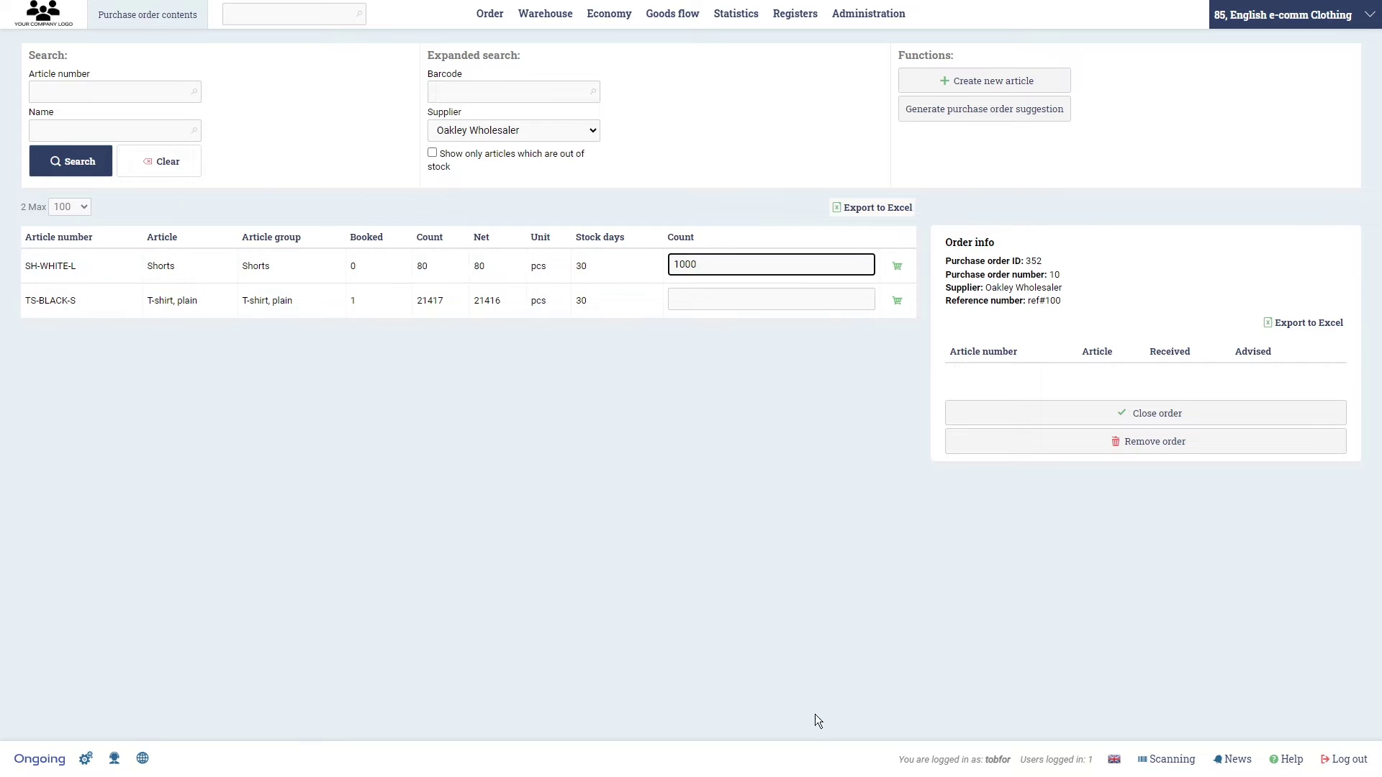
{"action": "left_click", "coordinate": [898, 265]}
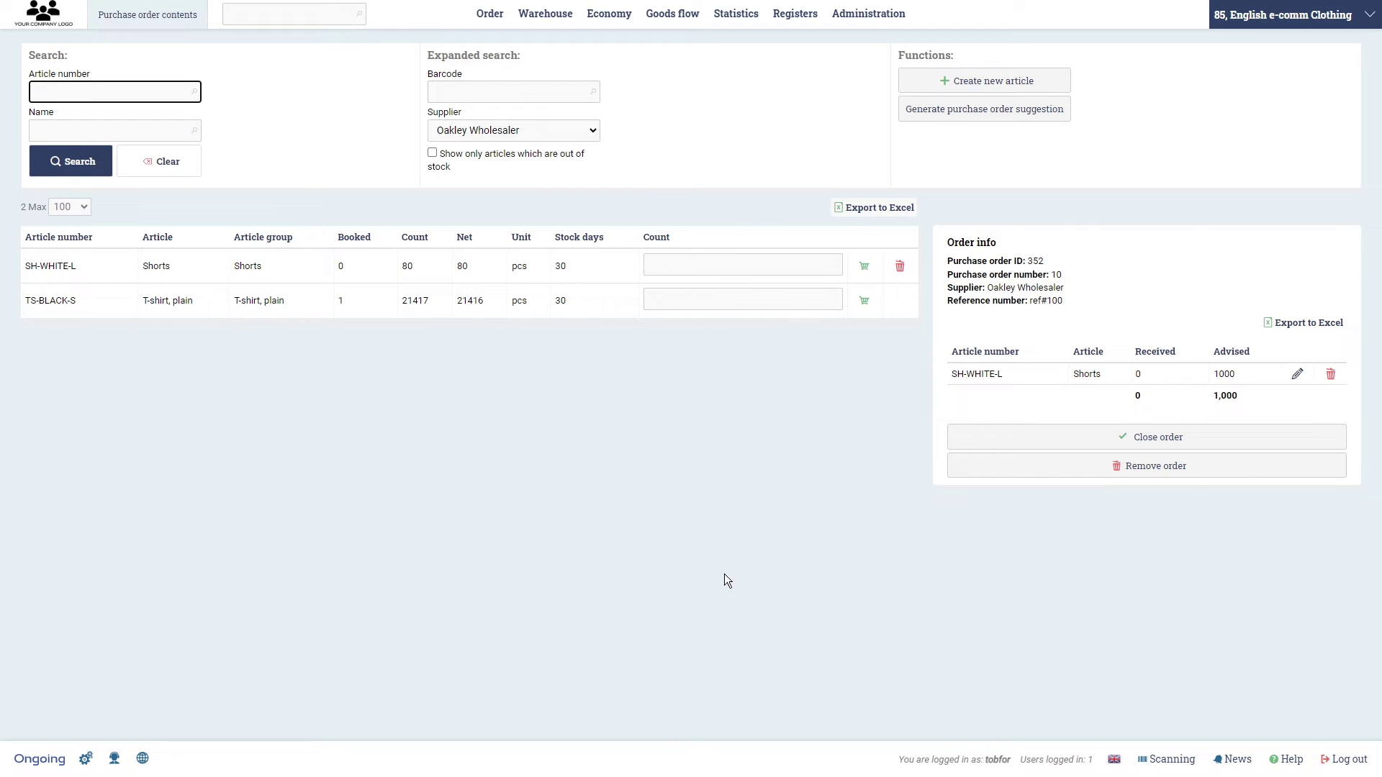
{"action": "left_click", "coordinate": [694, 299]}
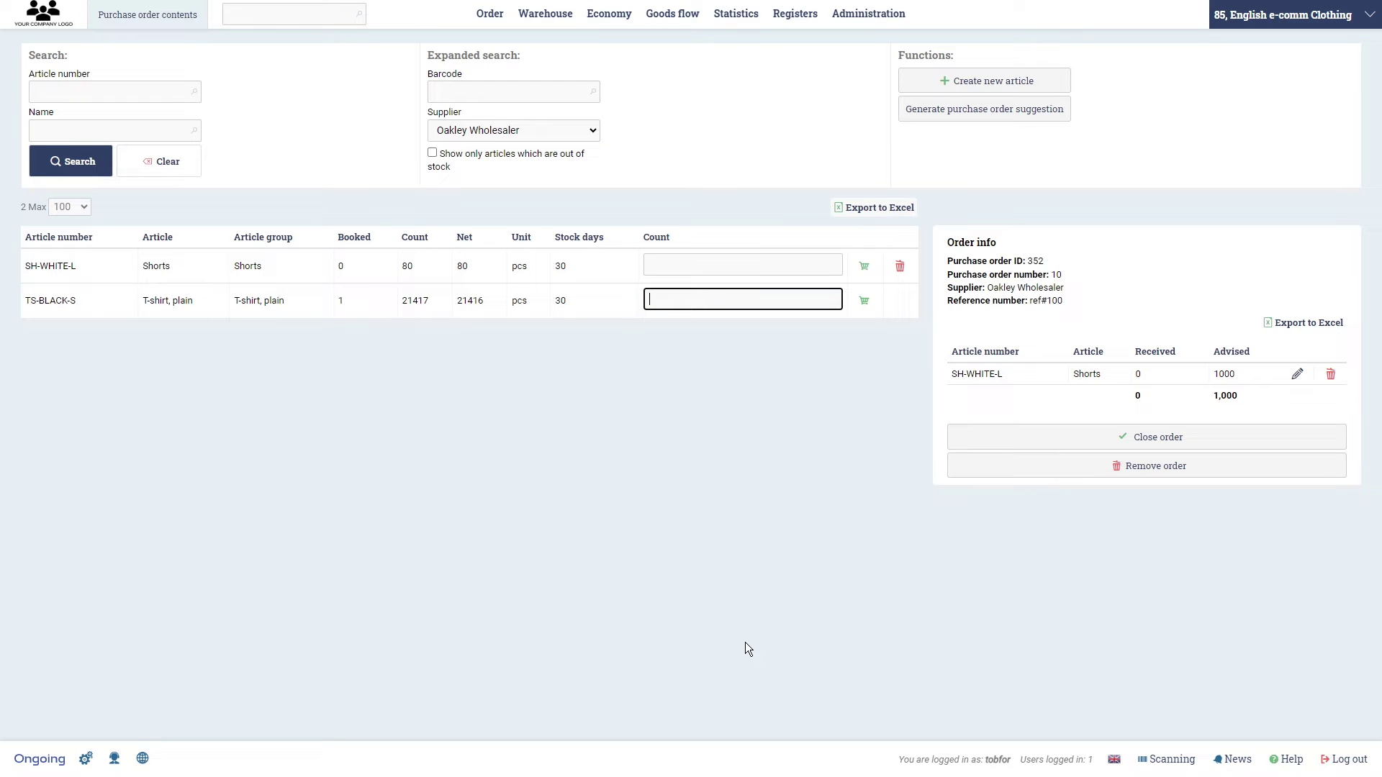
{"action": "type", "text": "1"}
{"action": "type", "text": "000"}
{"action": "key", "text": "Return"}
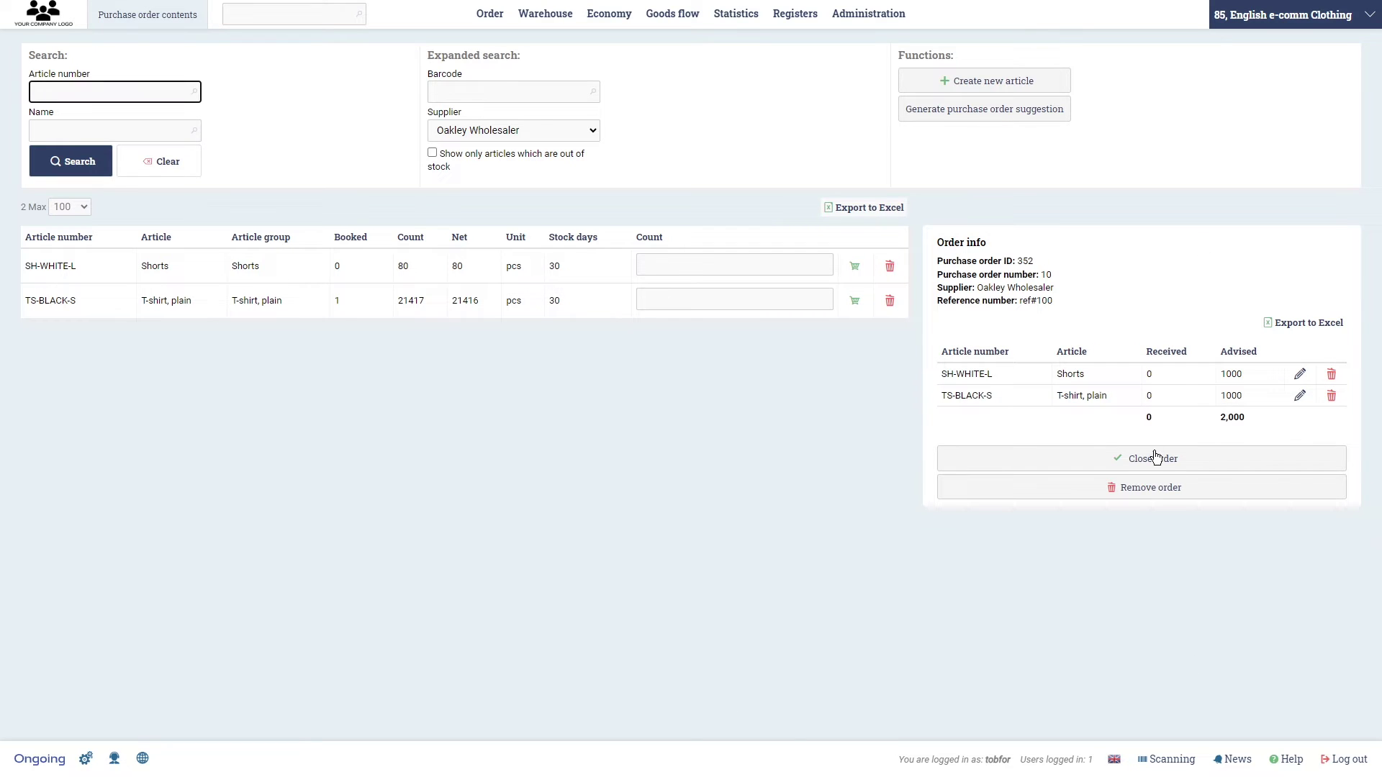
{"action": "left_click", "coordinate": [1155, 459]}
Close purchase order 10, locate it in the list, and tick order 352
{"action": "left_click", "coordinate": [1155, 460]}
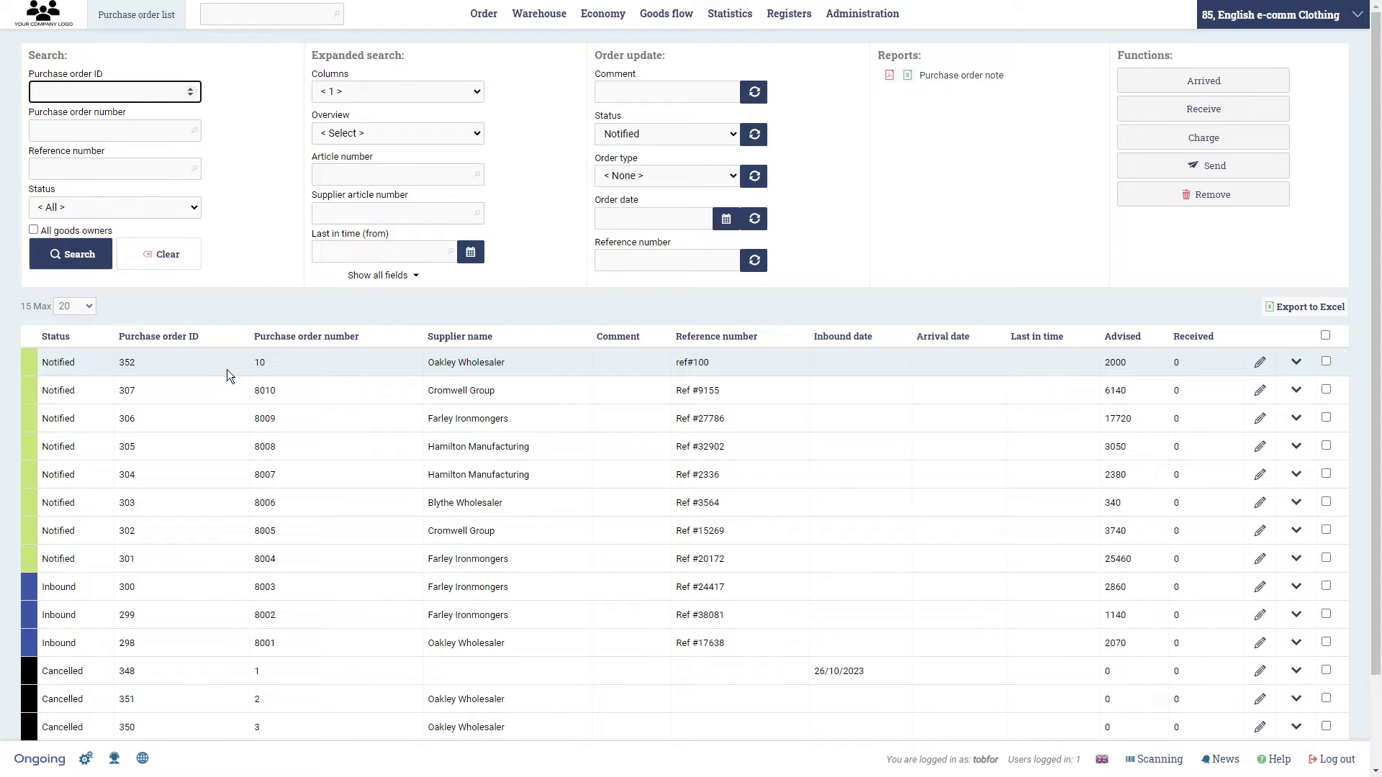
{"action": "double_click", "coordinate": [257, 362]}
{"action": "scroll", "coordinate": [957, 224], "scroll_direction": "down", "scroll_amount": 1}
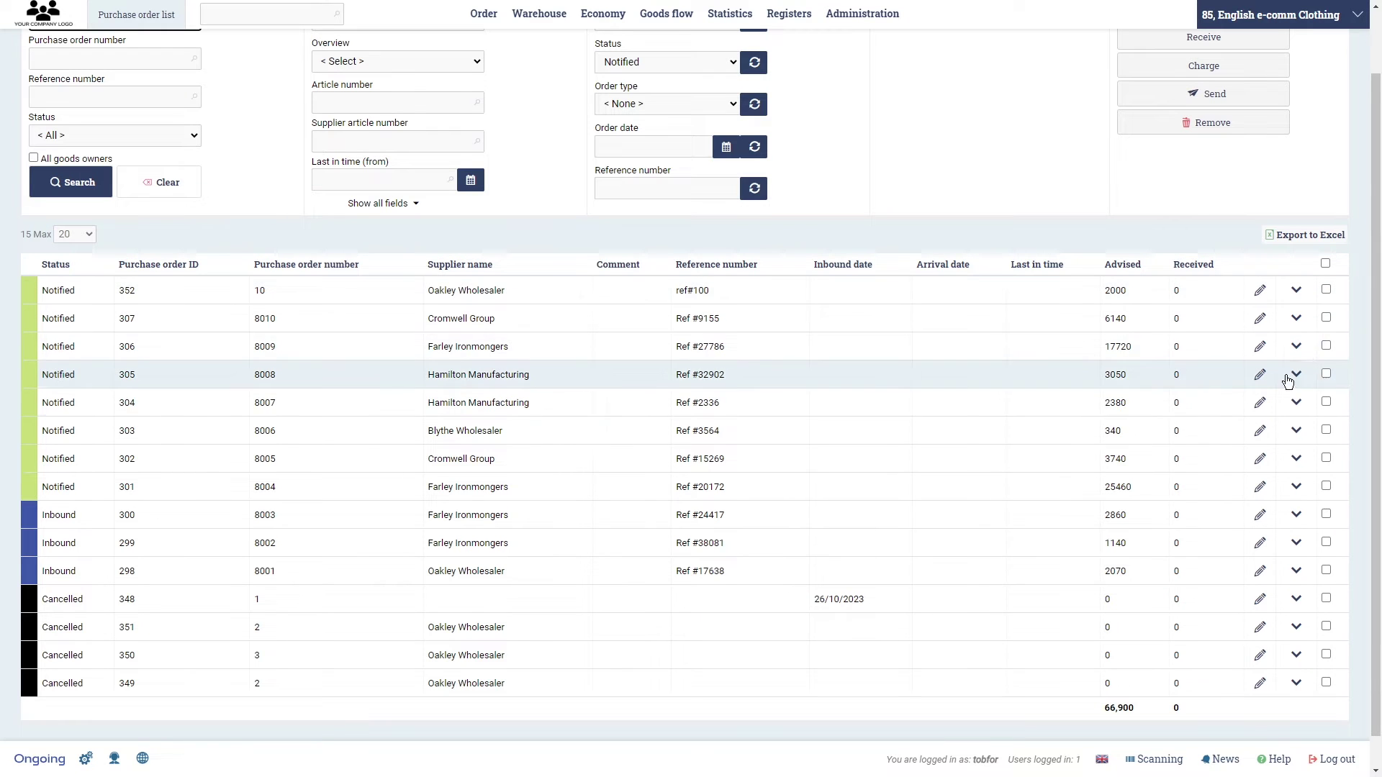
{"action": "left_click", "coordinate": [1327, 291]}
{"action": "scroll", "coordinate": [1144, 649], "scroll_direction": "up", "scroll_amount": 1}
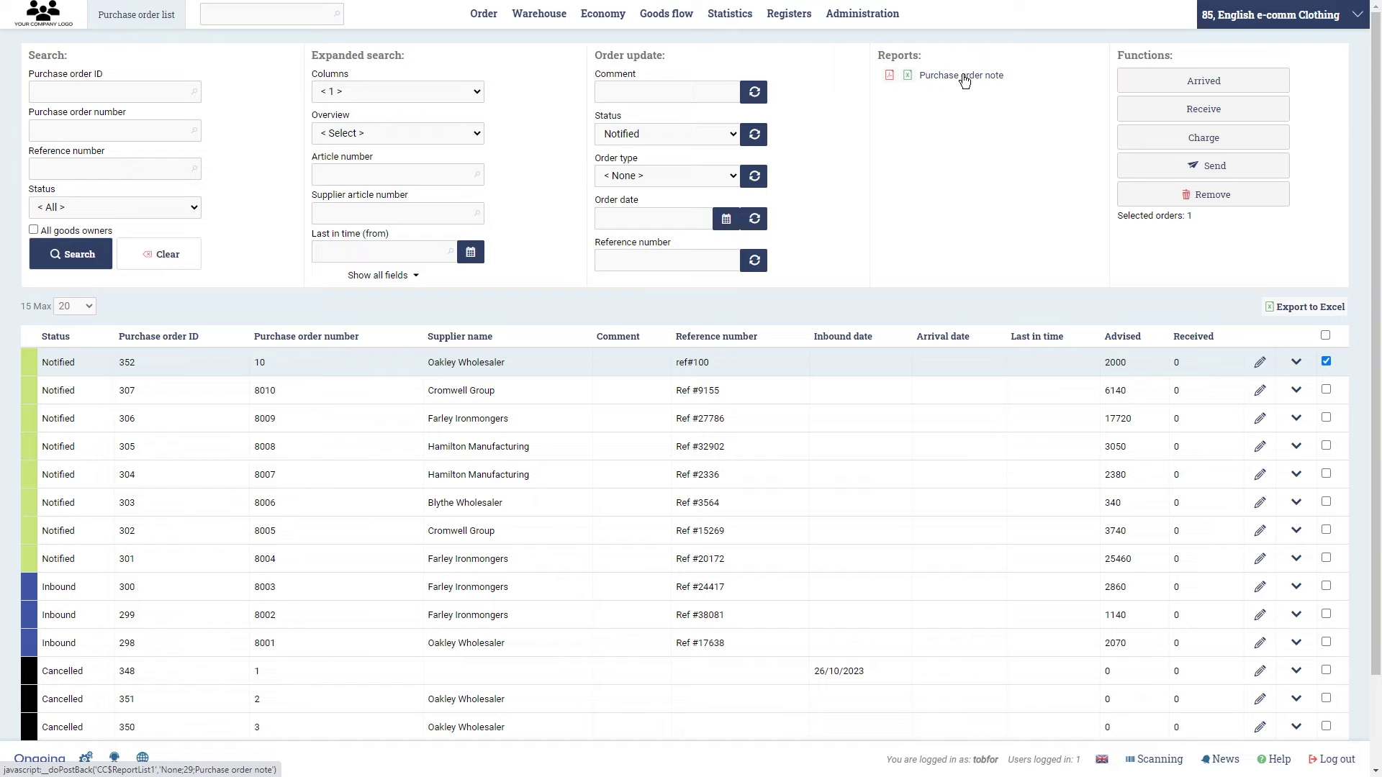
View order 10's purchase order note PDF, then close the viewer tab
{"action": "left_click", "coordinate": [962, 76]}
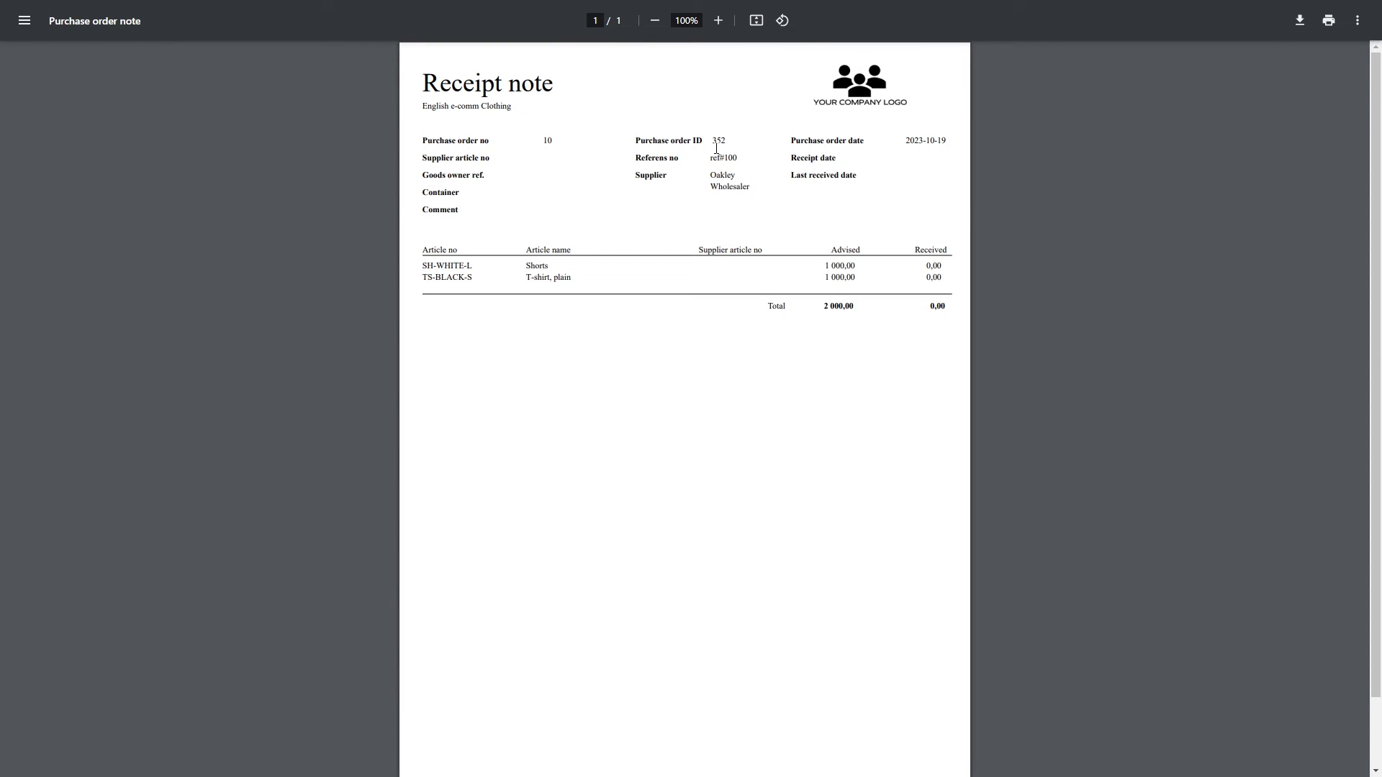
{"action": "key", "text": "ctrl+w"}
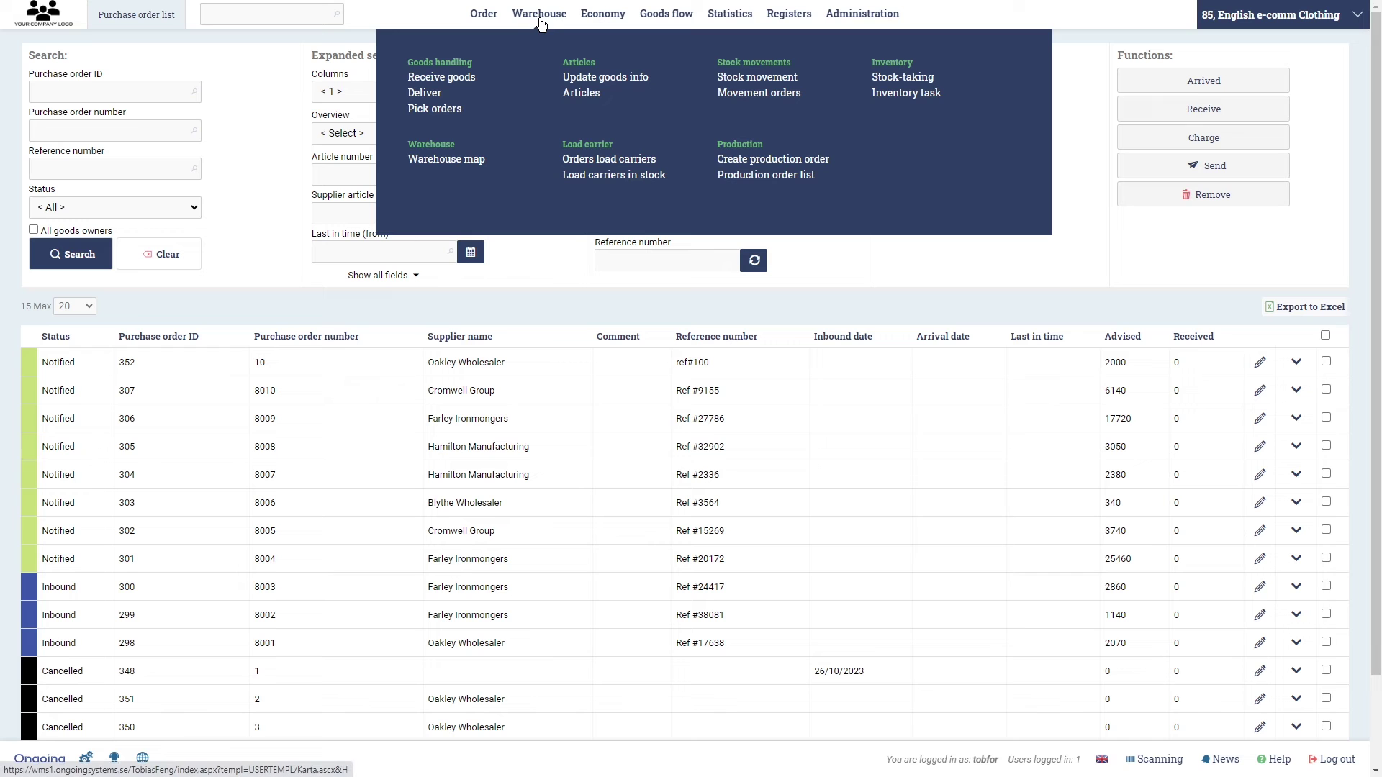
Show the Warehouse article register
{"action": "left_click", "coordinate": [586, 94]}
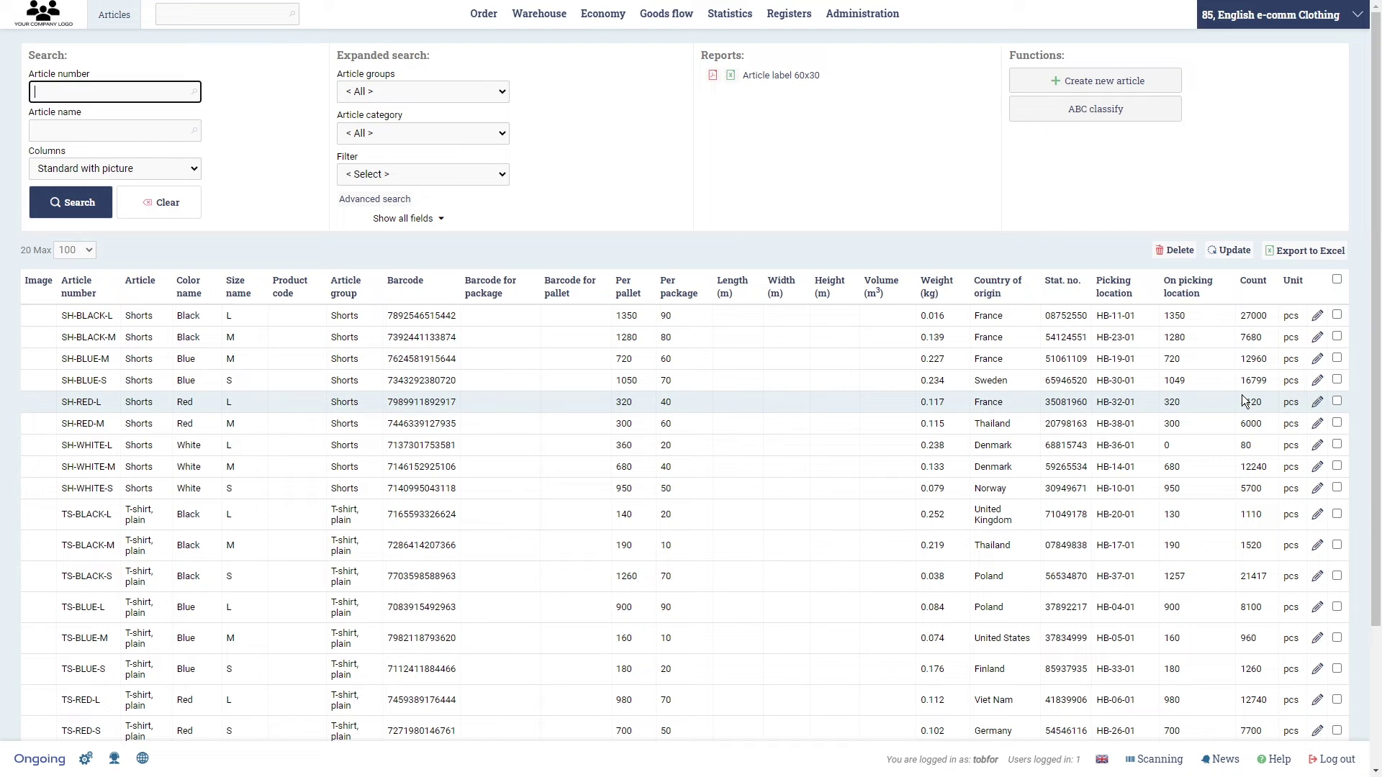
Add article Hoodie, number Hoodie-M, reorder point 200, minimum reorder quantity 50
{"action": "left_click", "coordinate": [1088, 79]}
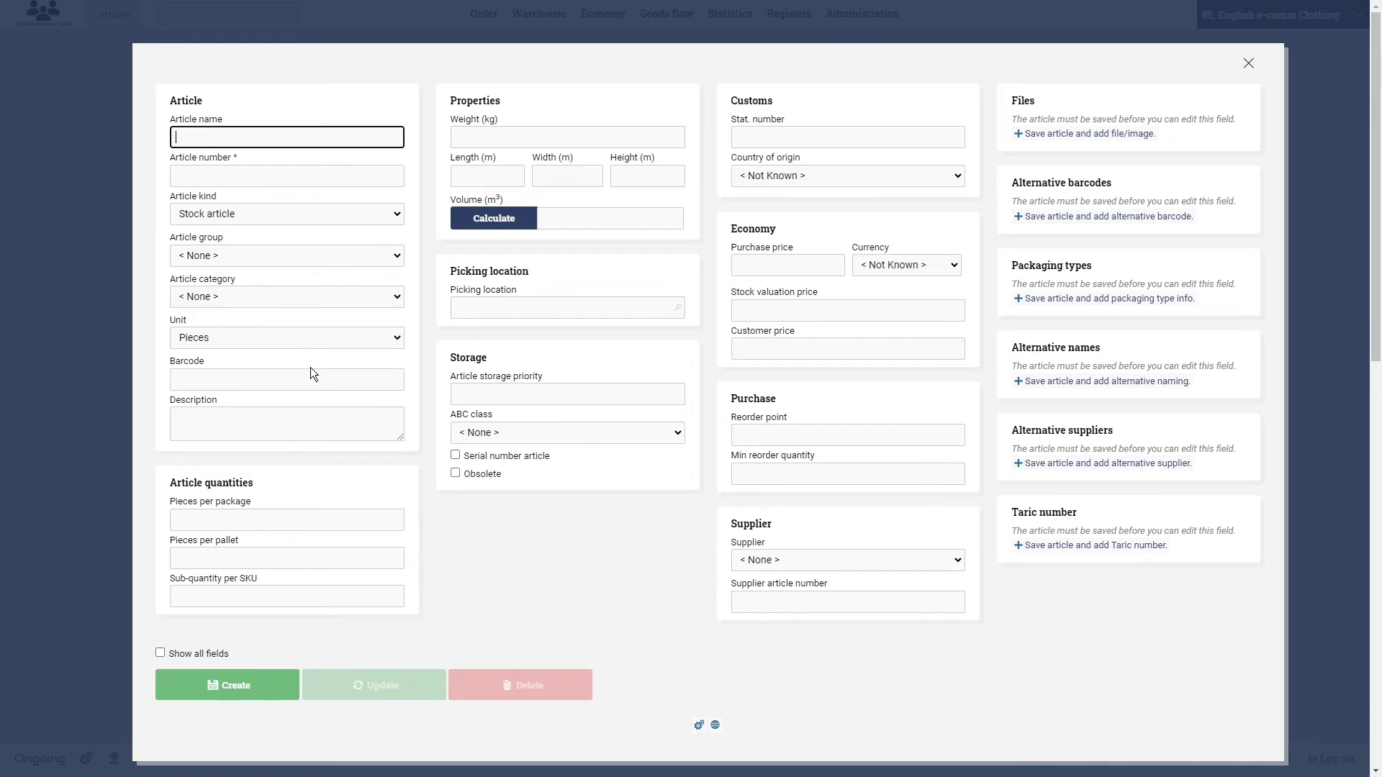
{"action": "type", "text": "H"}
{"action": "type", "text": "oodie"}
{"action": "left_click", "coordinate": [235, 175]}
{"action": "type", "text": "Hoo"}
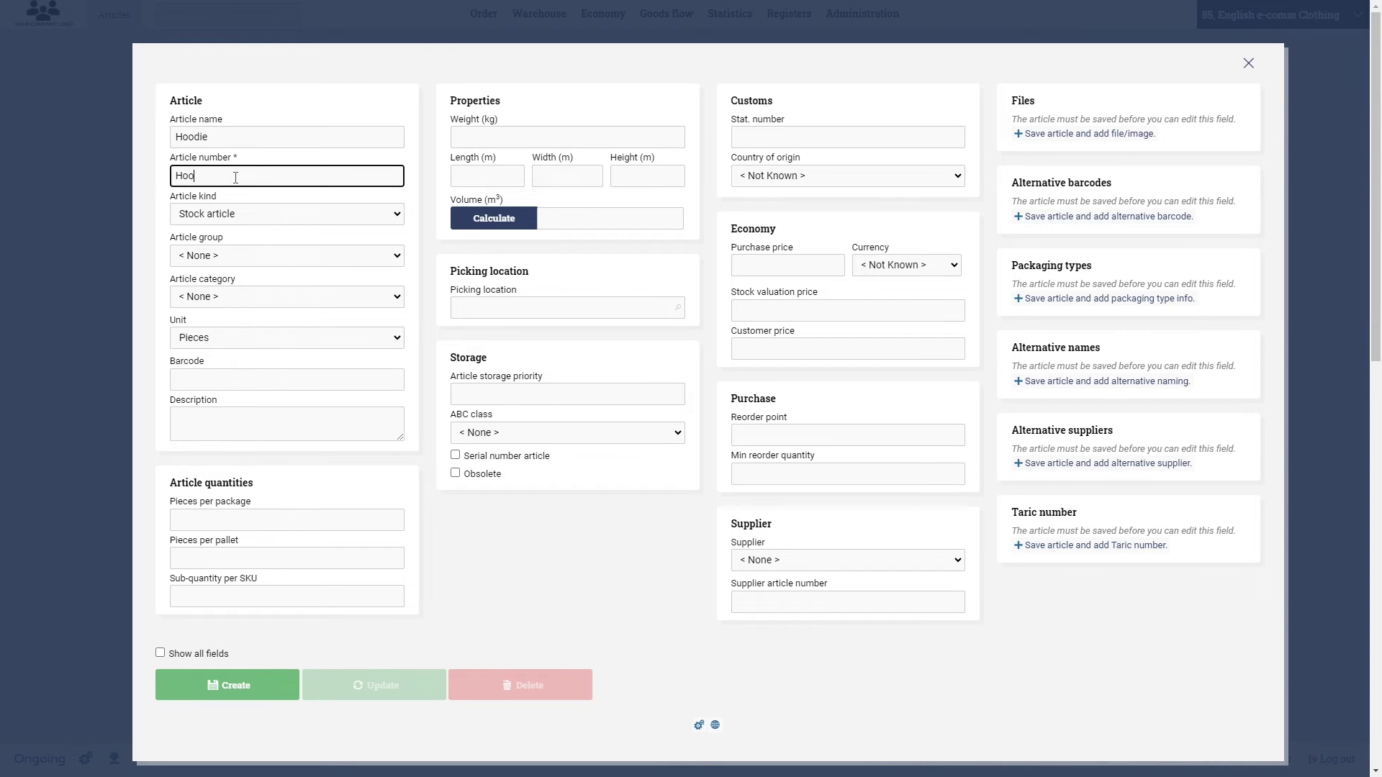
{"action": "type", "text": "die-M"}
{"action": "left_click", "coordinate": [799, 434]}
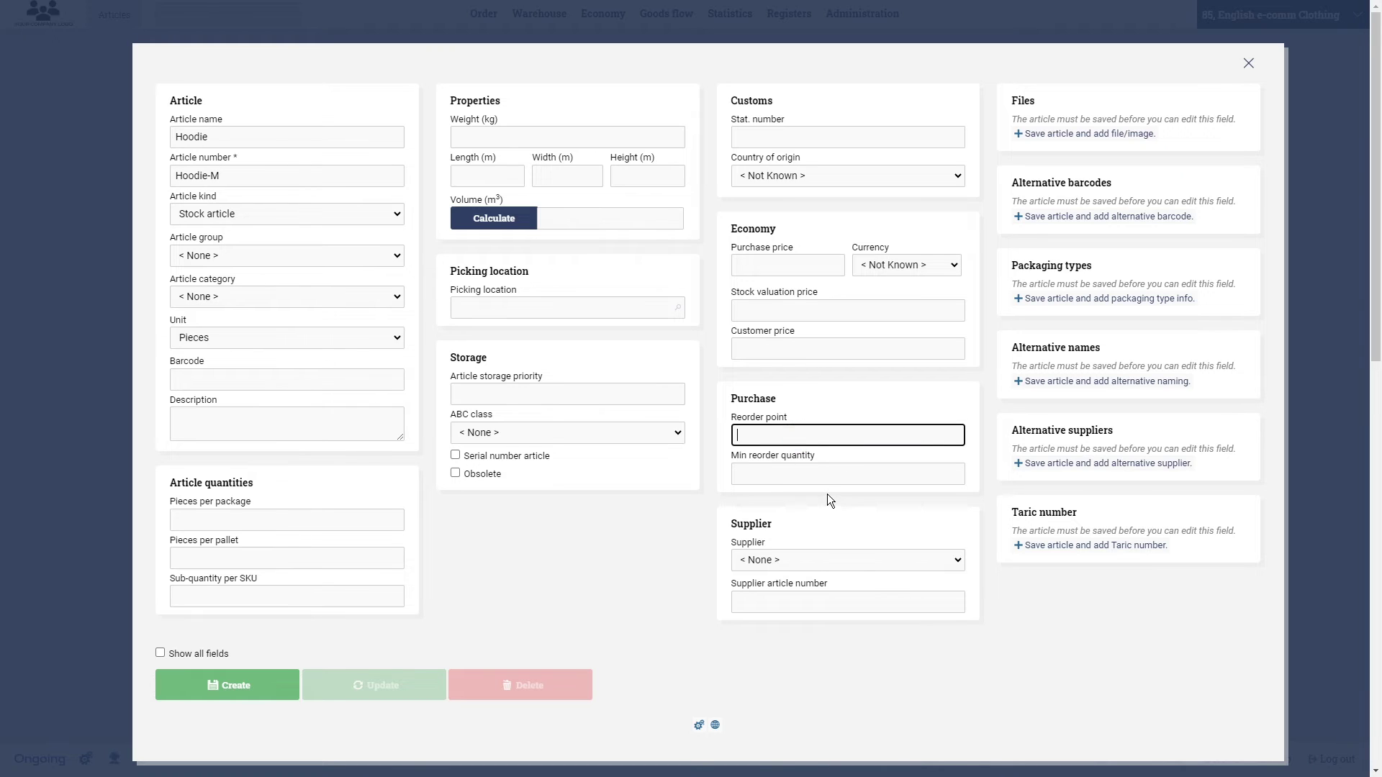
{"action": "type", "text": "2"}
{"action": "type", "text": "00"}
{"action": "left_click", "coordinate": [794, 481]}
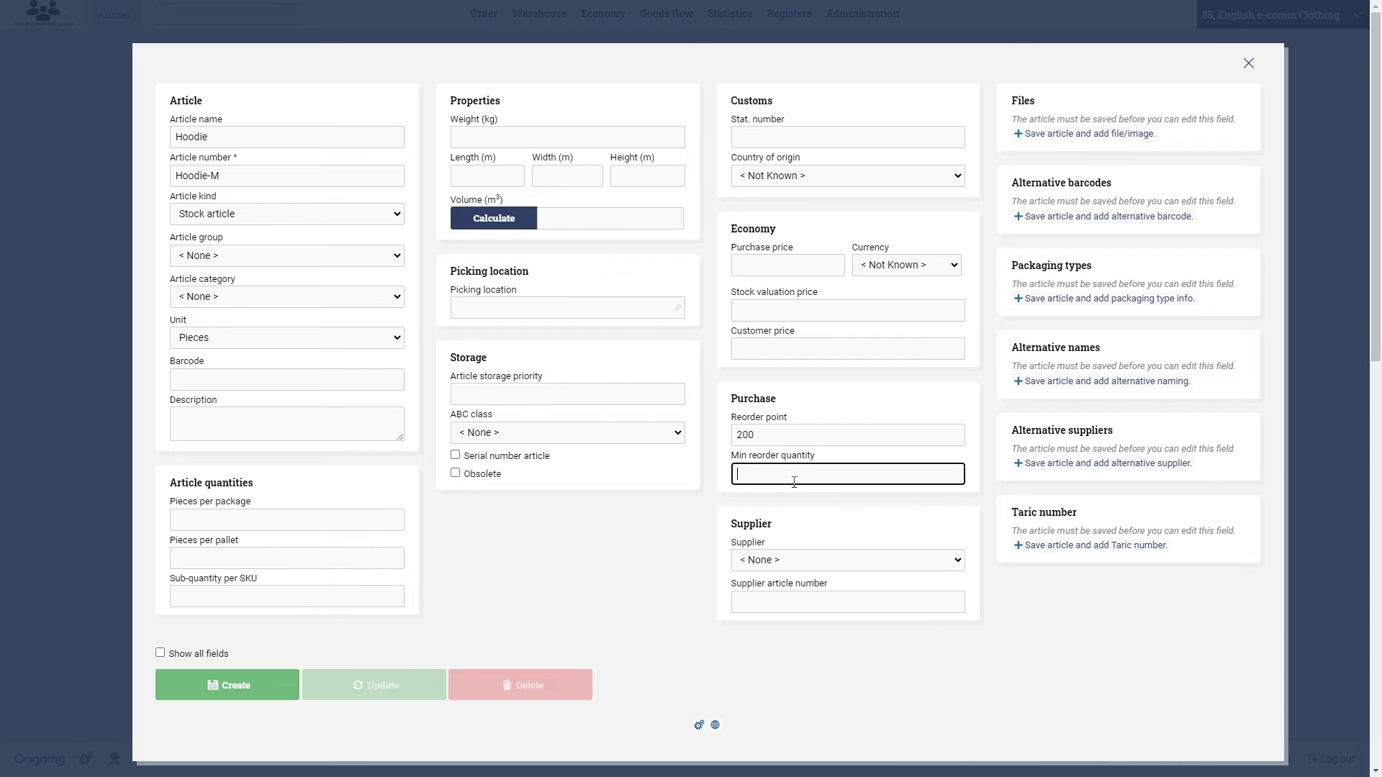
{"action": "type", "text": "50"}
{"action": "left_click", "coordinate": [248, 689]}
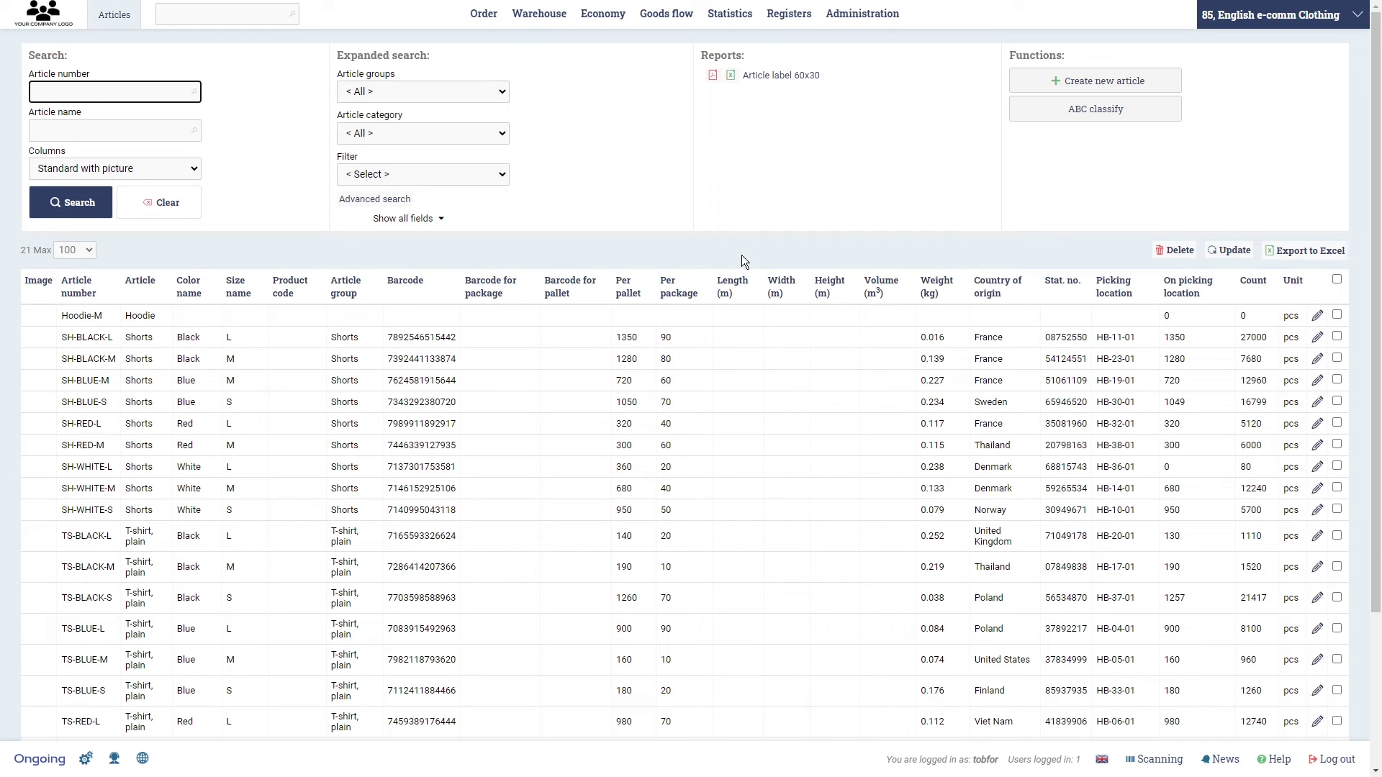
Edit Hoodie-M so its supplier is Oakley Wholesaler, and save the update
{"action": "left_click", "coordinate": [1318, 314]}
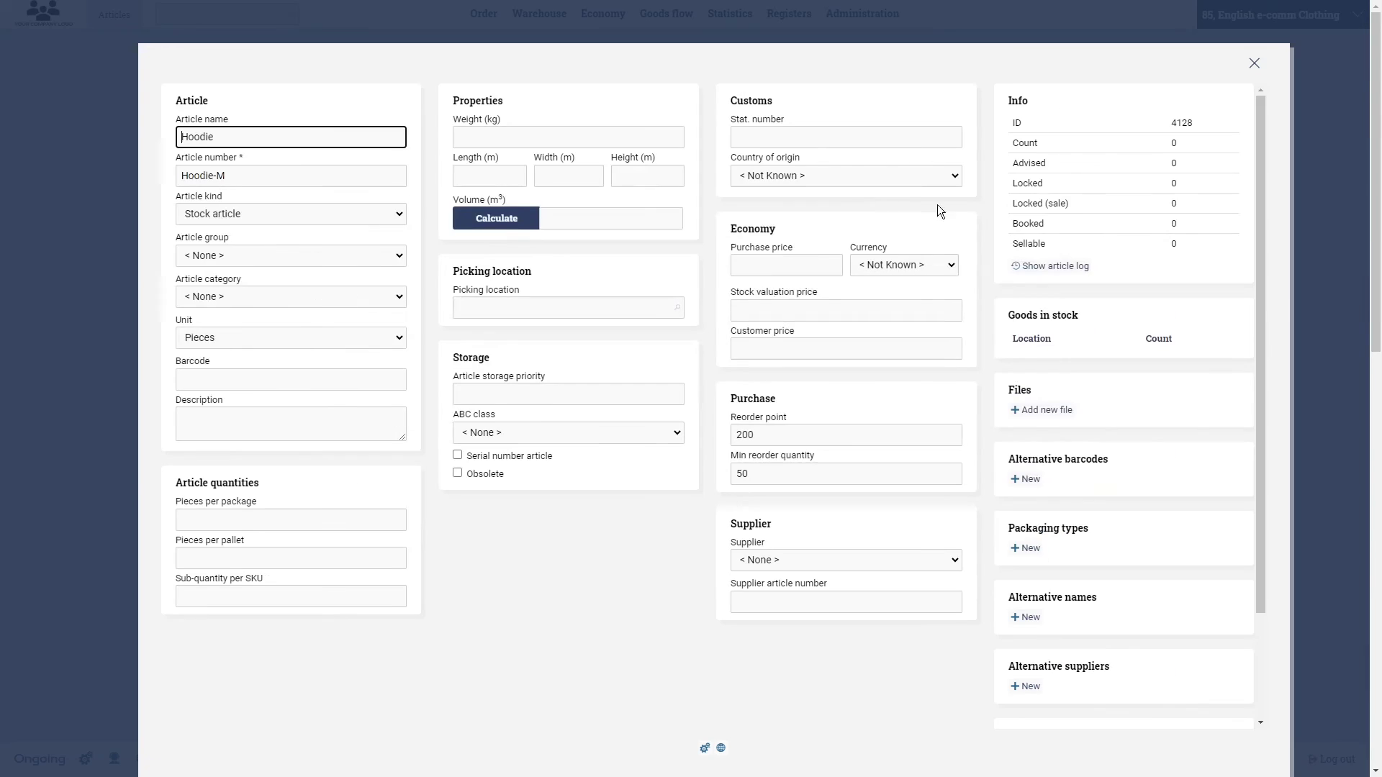
{"action": "left_click", "coordinate": [806, 176]}
{"action": "left_click", "coordinate": [821, 112]}
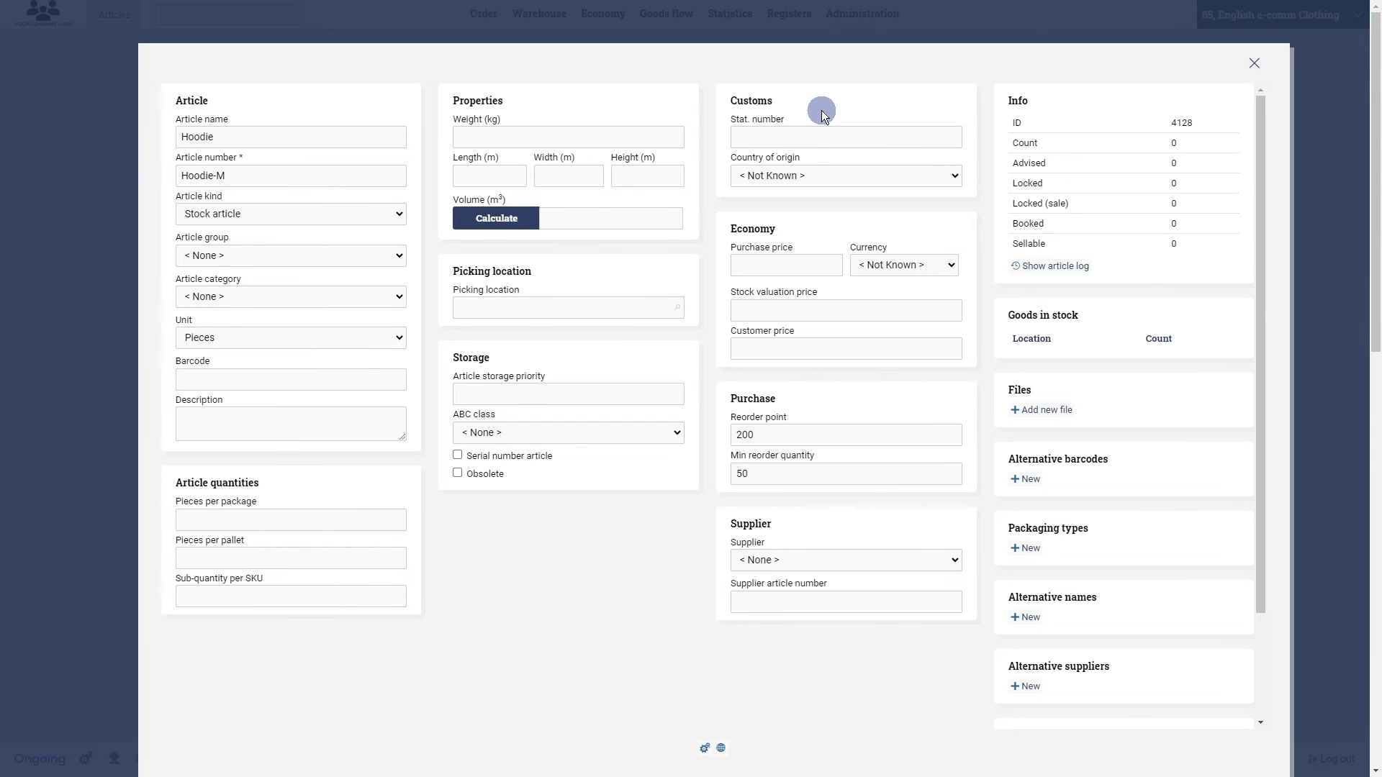
{"action": "left_click", "coordinate": [932, 559]}
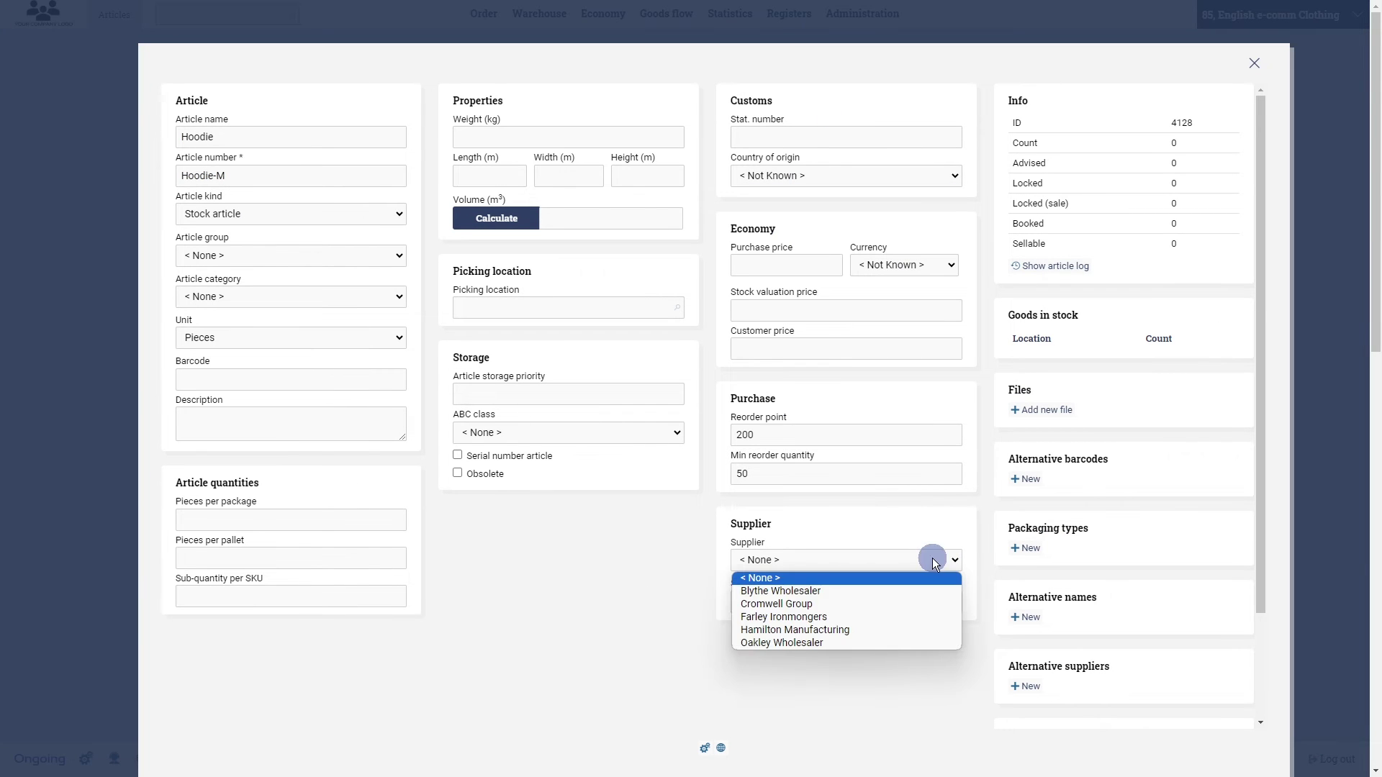
{"action": "left_click", "coordinate": [806, 643]}
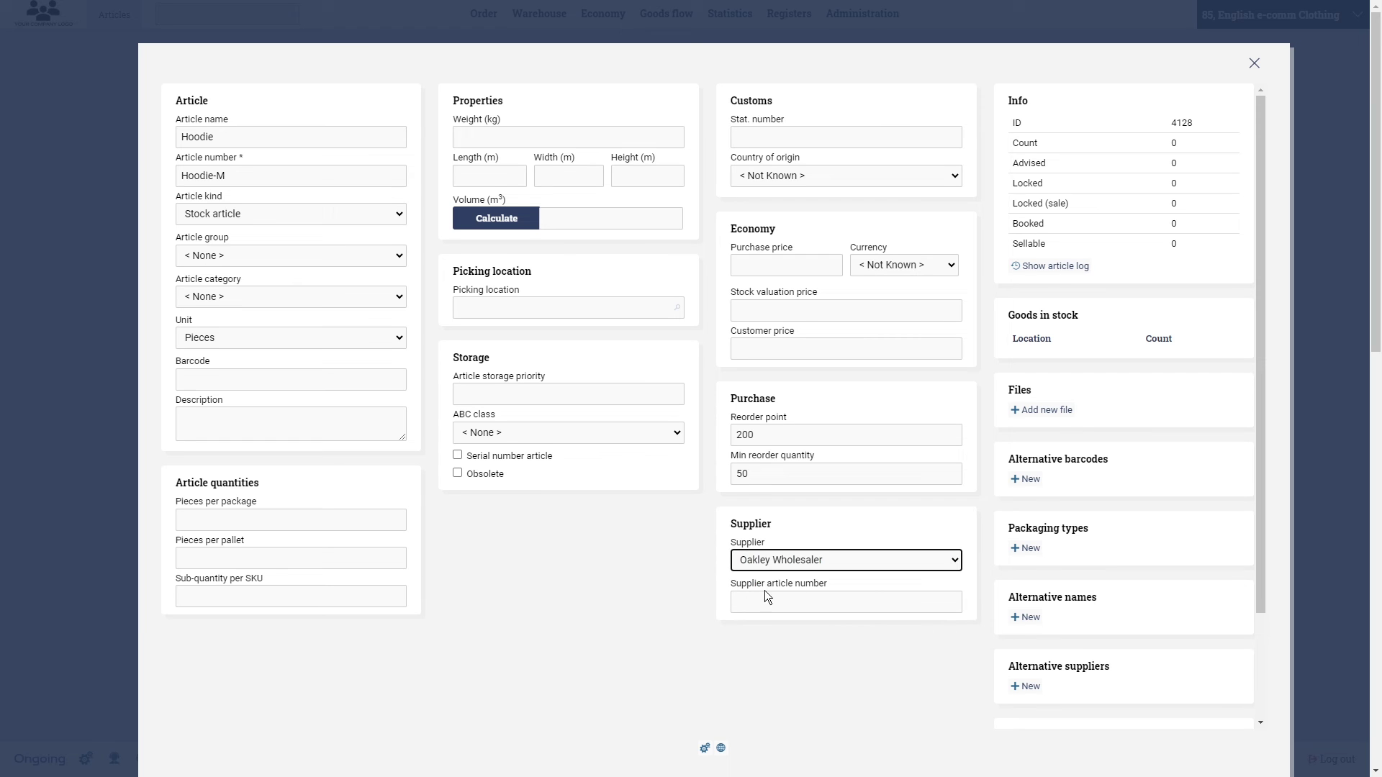
{"action": "scroll", "coordinate": [538, 474], "scroll_direction": "down", "scroll_amount": 2}
{"action": "left_click", "coordinate": [364, 711]}
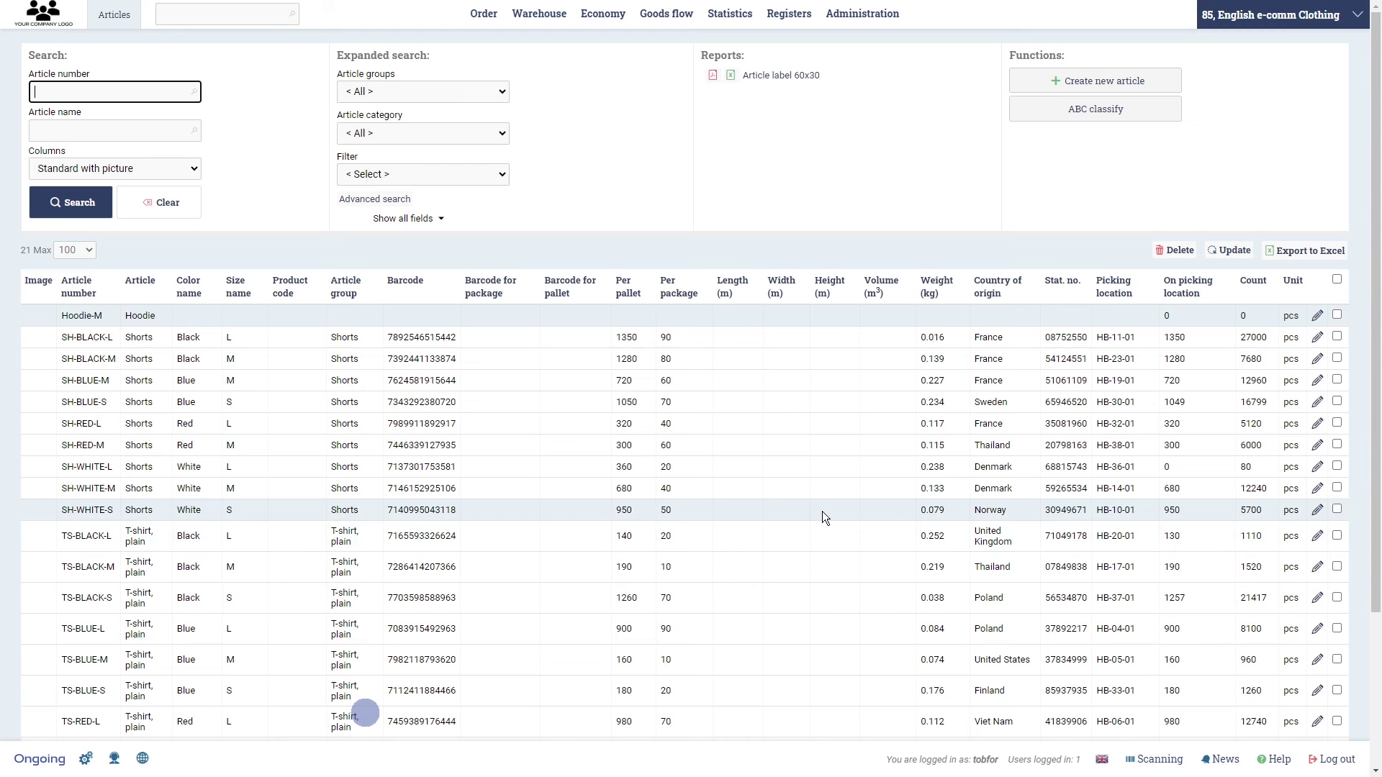
Create a purchase order numbered 11 with supplier Oakley Wholesaler
{"action": "left_click", "coordinate": [484, 15]}
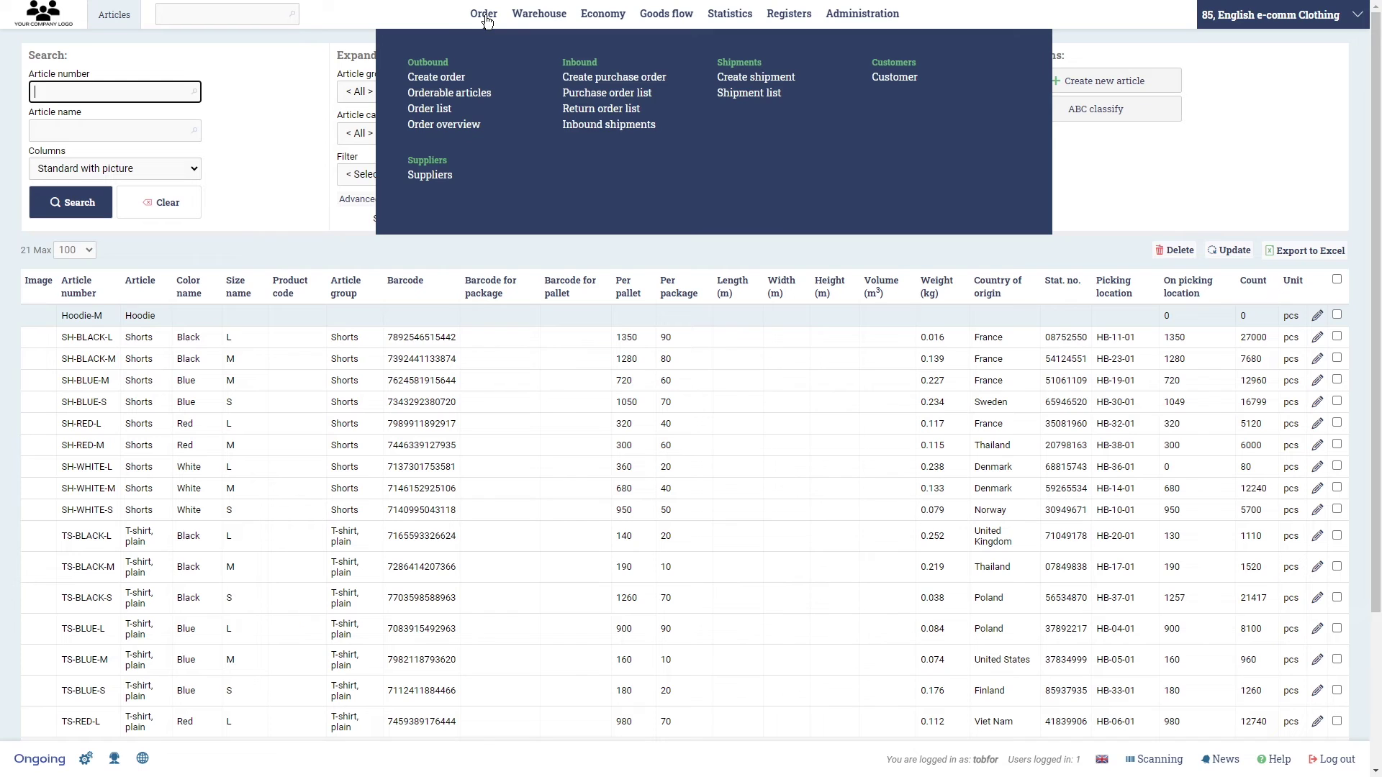
{"action": "left_click", "coordinate": [592, 78]}
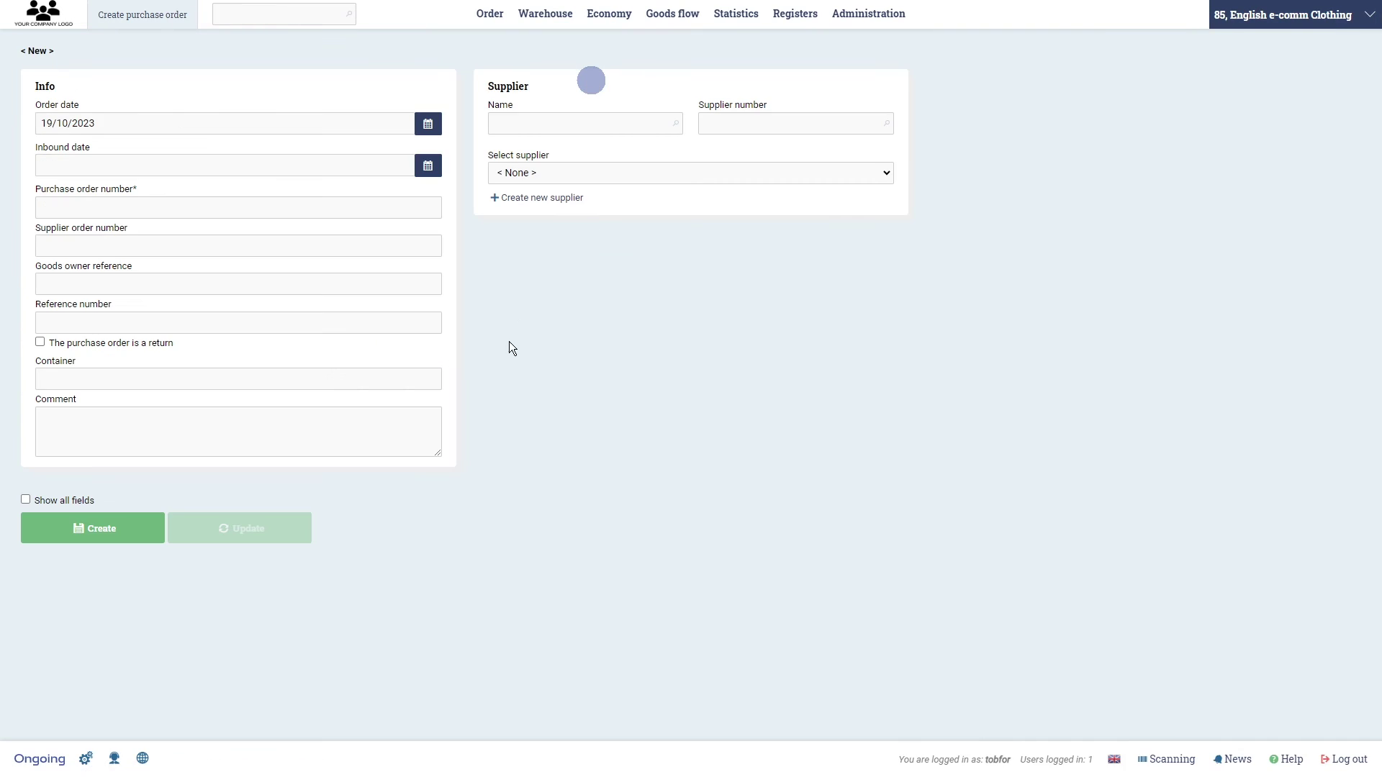
{"action": "left_click", "coordinate": [599, 168]}
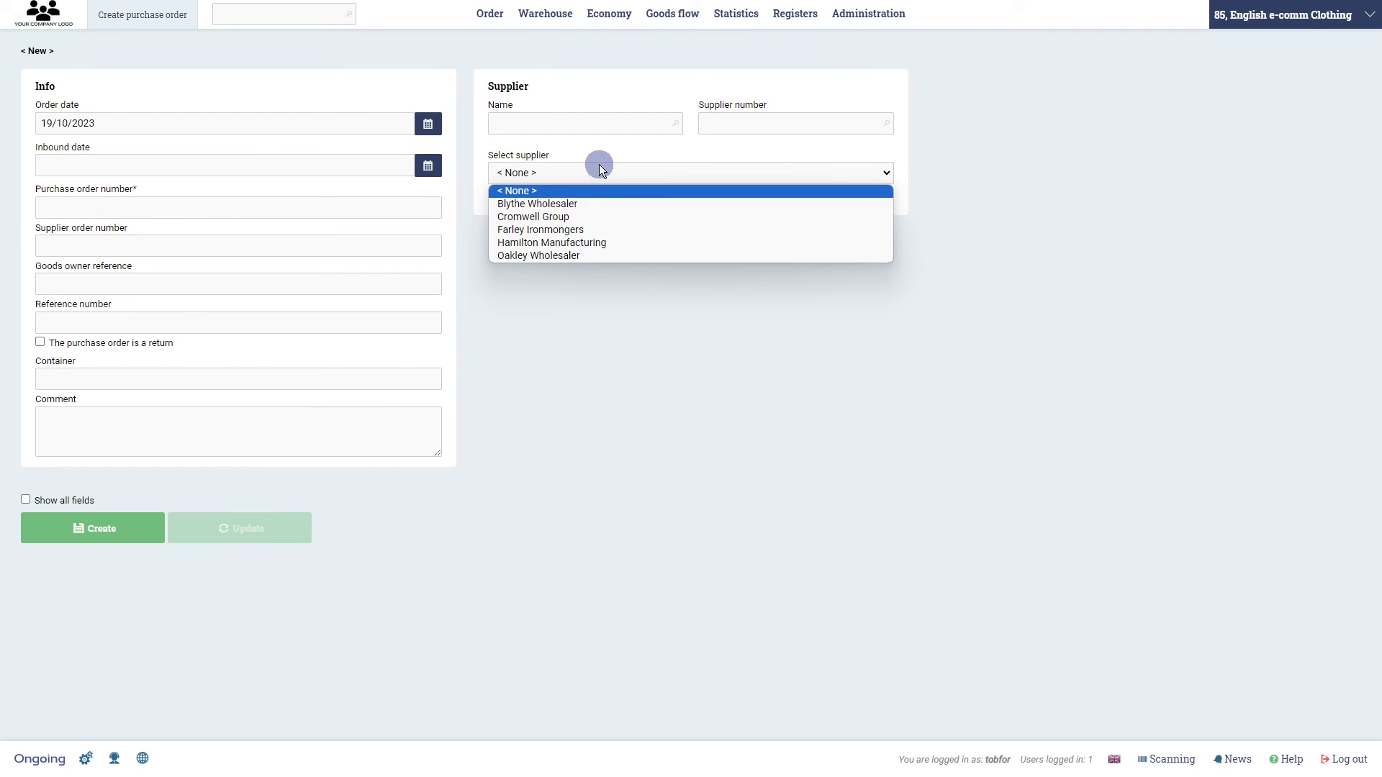
{"action": "left_click", "coordinate": [534, 258]}
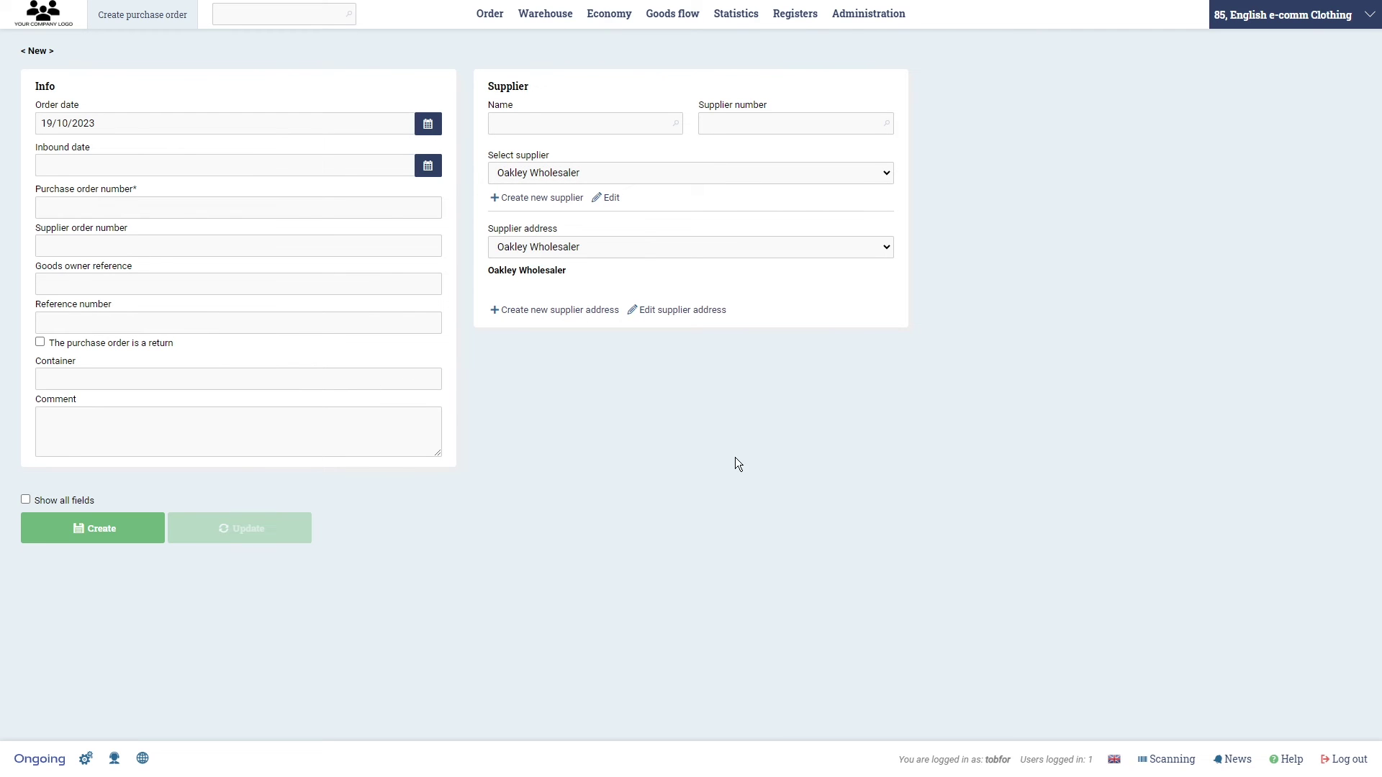
{"action": "left_click", "coordinate": [144, 210]}
{"action": "type", "text": "11"}
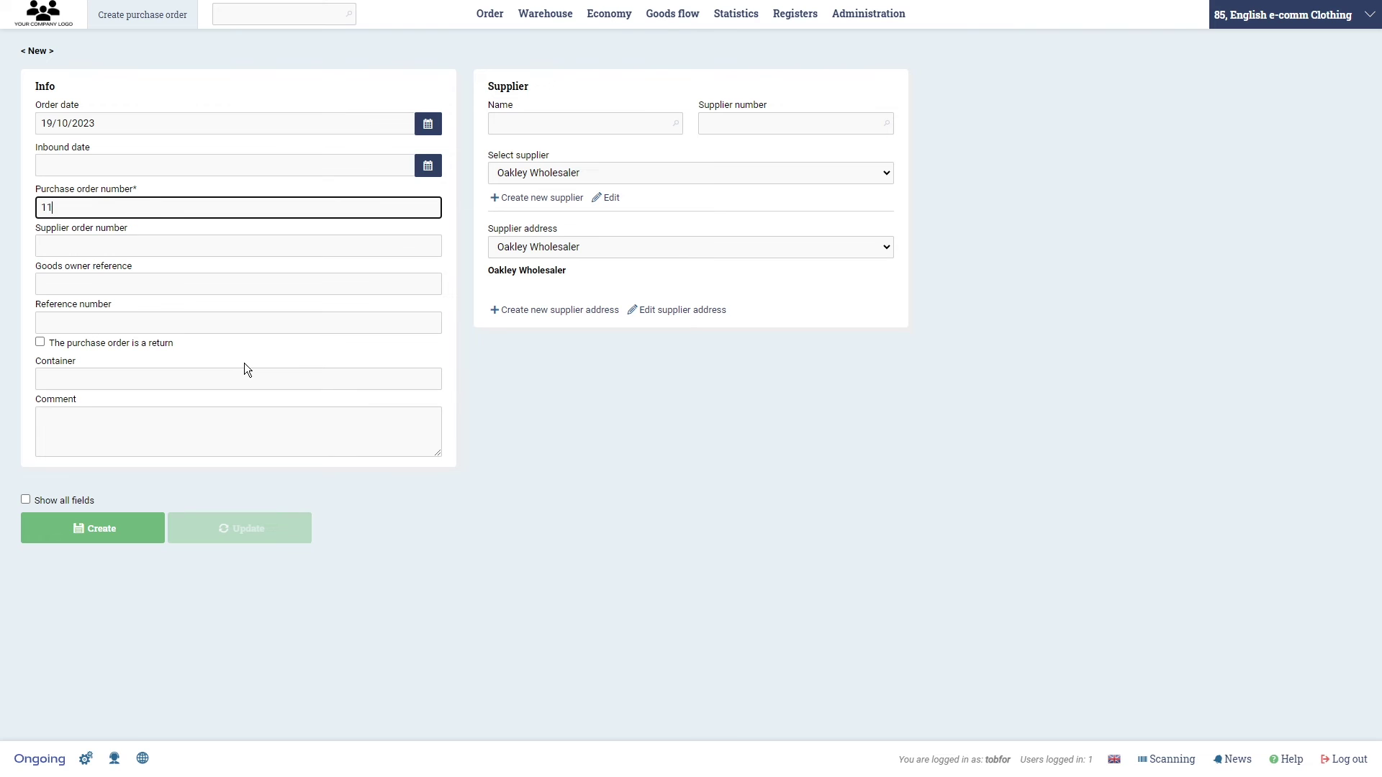
{"action": "left_click", "coordinate": [135, 531]}
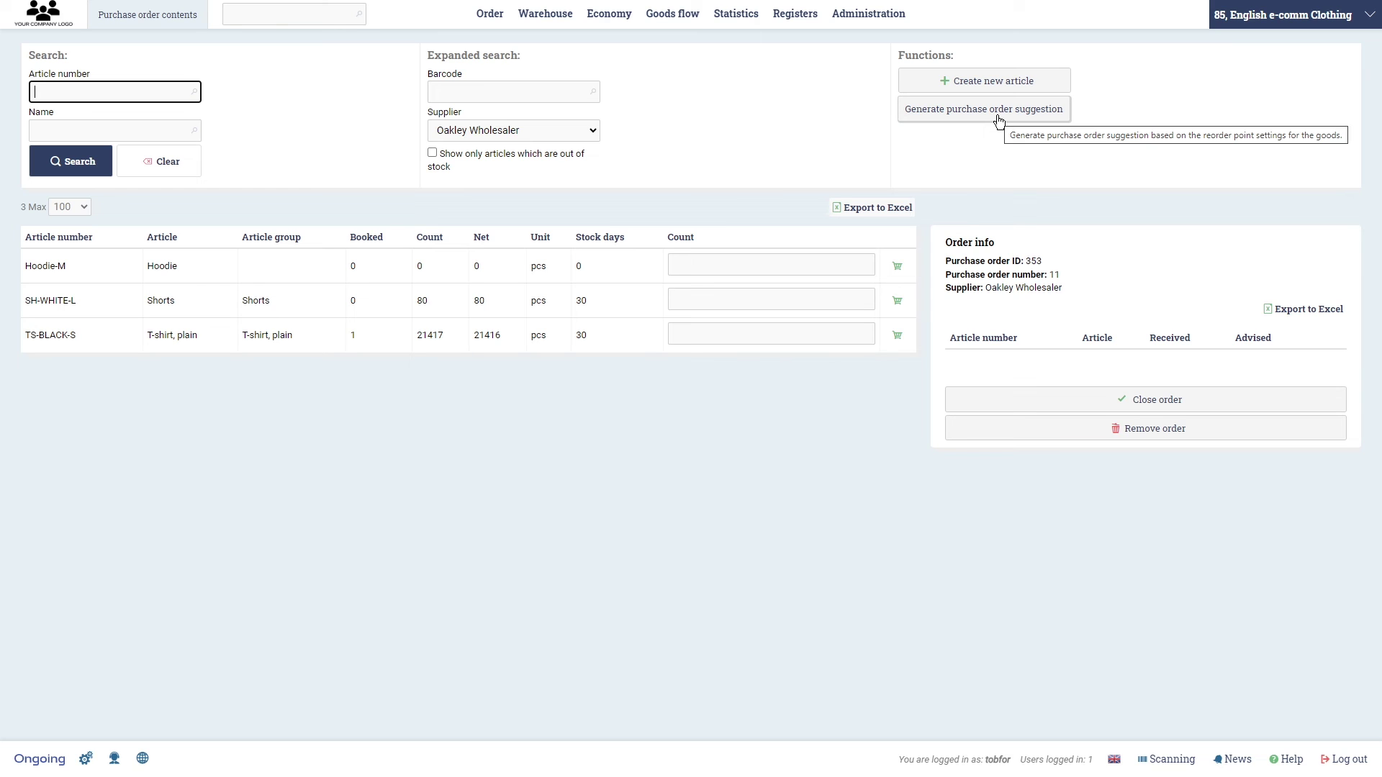
Generate the reorder suggestion, add its 200 Hoodie-M, and close order 11
{"action": "left_click", "coordinate": [998, 112]}
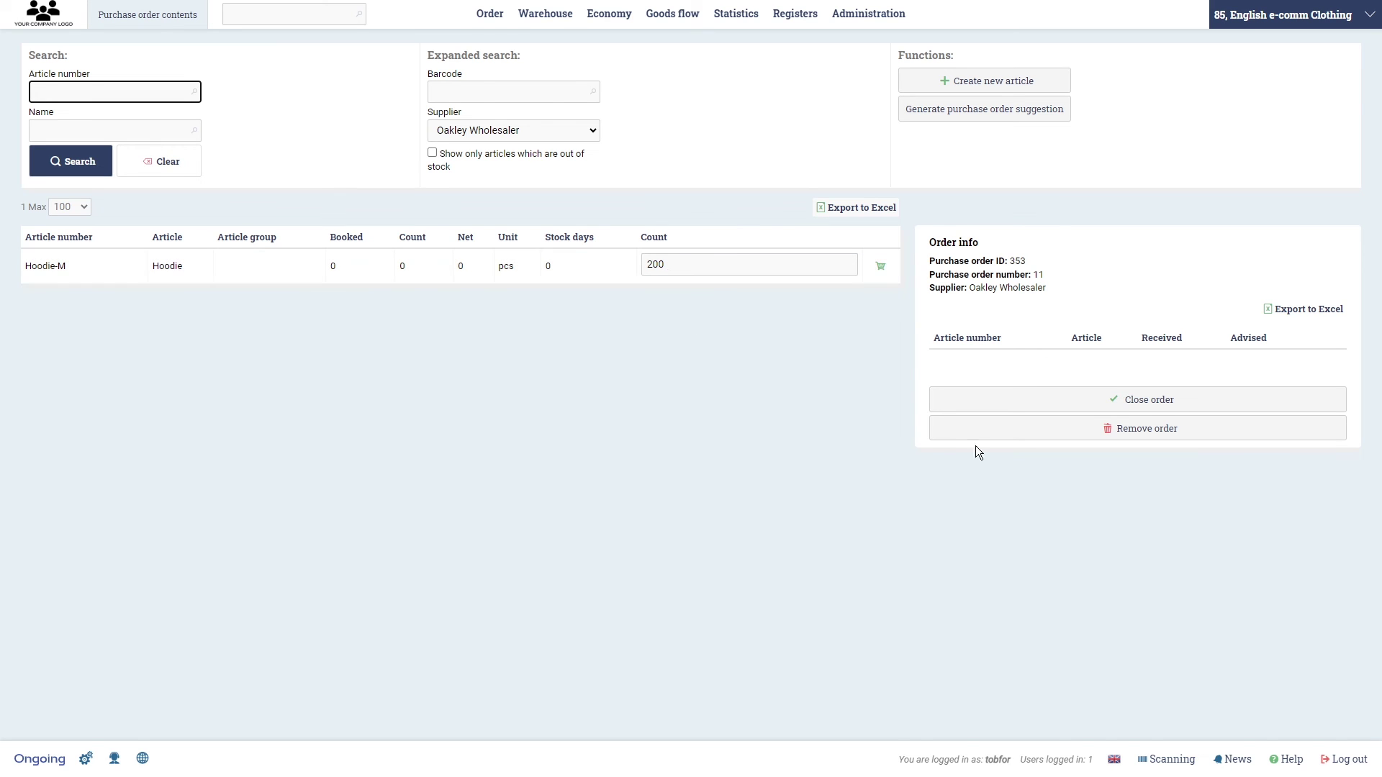
{"action": "left_click", "coordinate": [881, 266]}
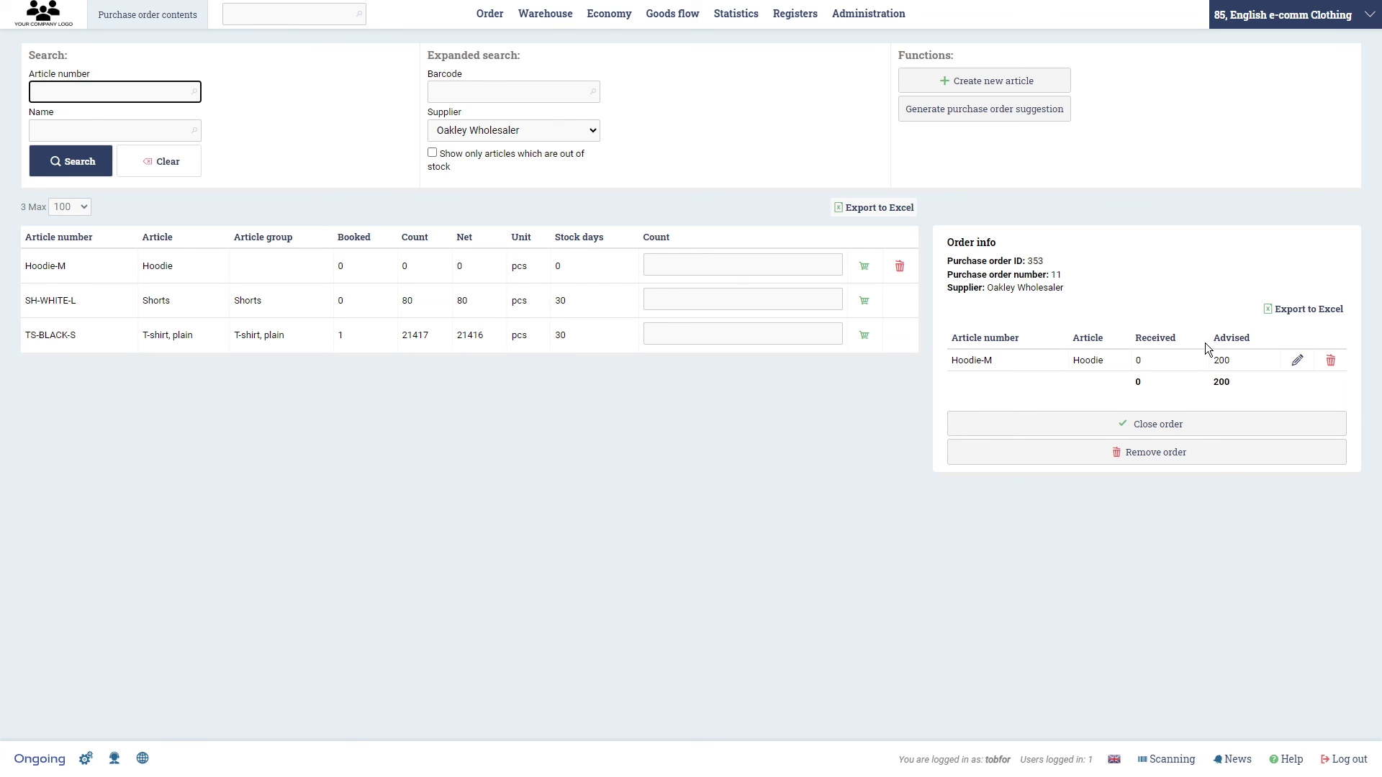
{"action": "left_click", "coordinate": [1145, 425]}
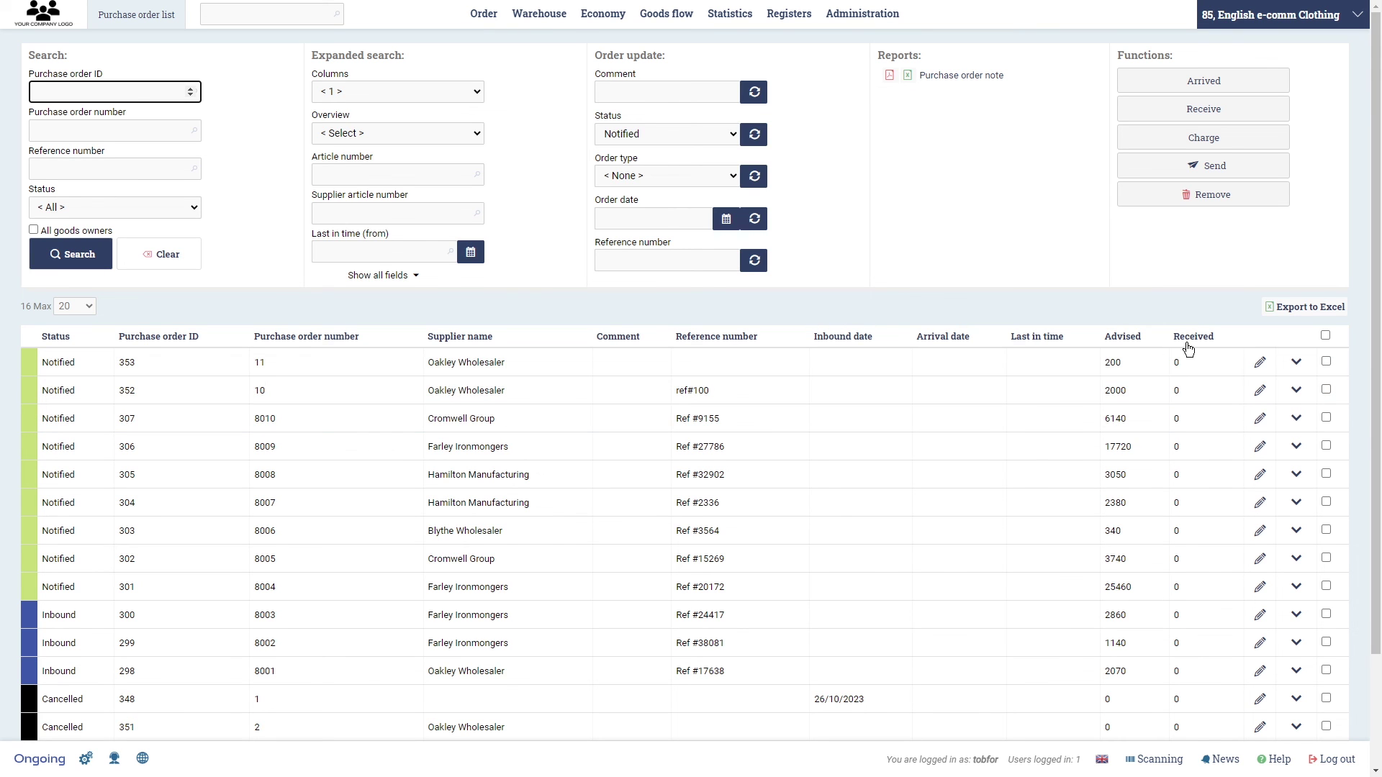
{"action": "left_click", "coordinate": [1297, 362]}
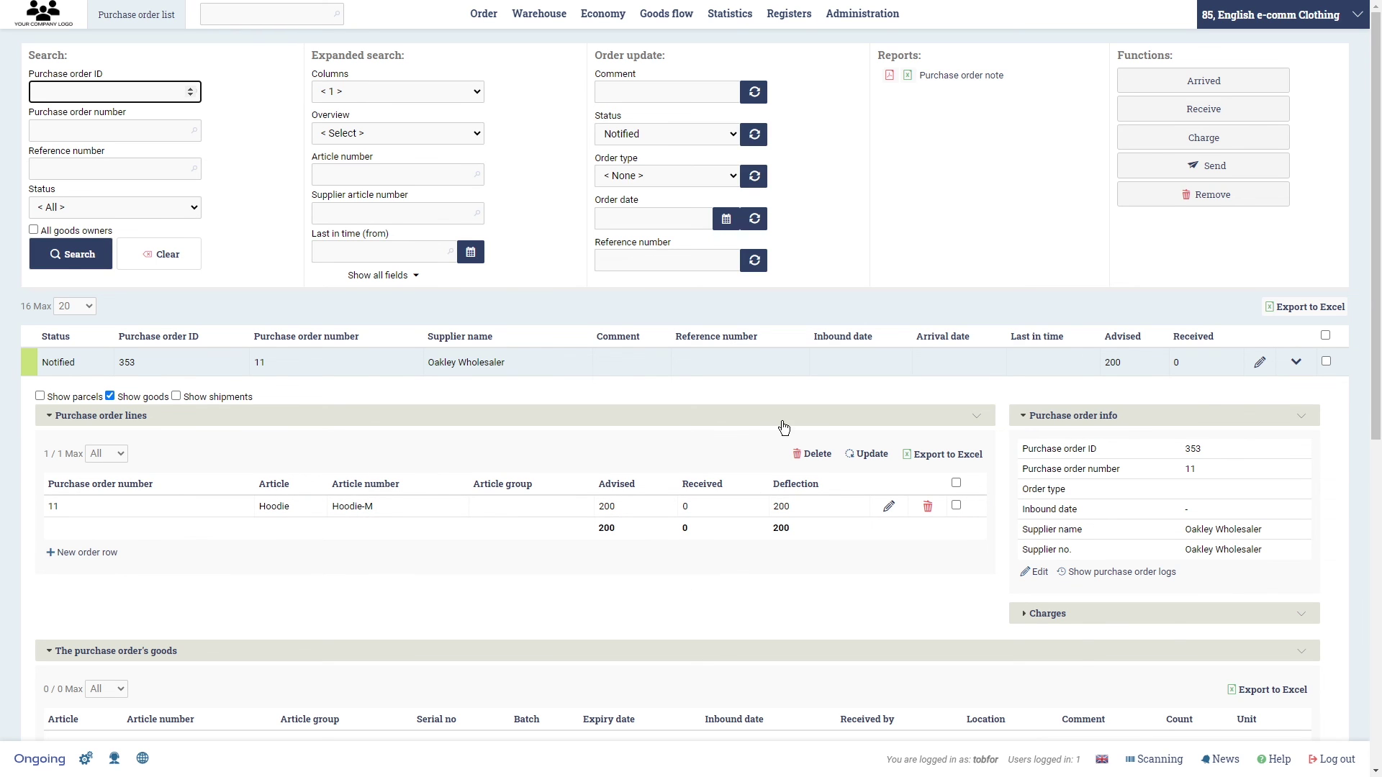
{"action": "left_click", "coordinate": [1295, 362]}
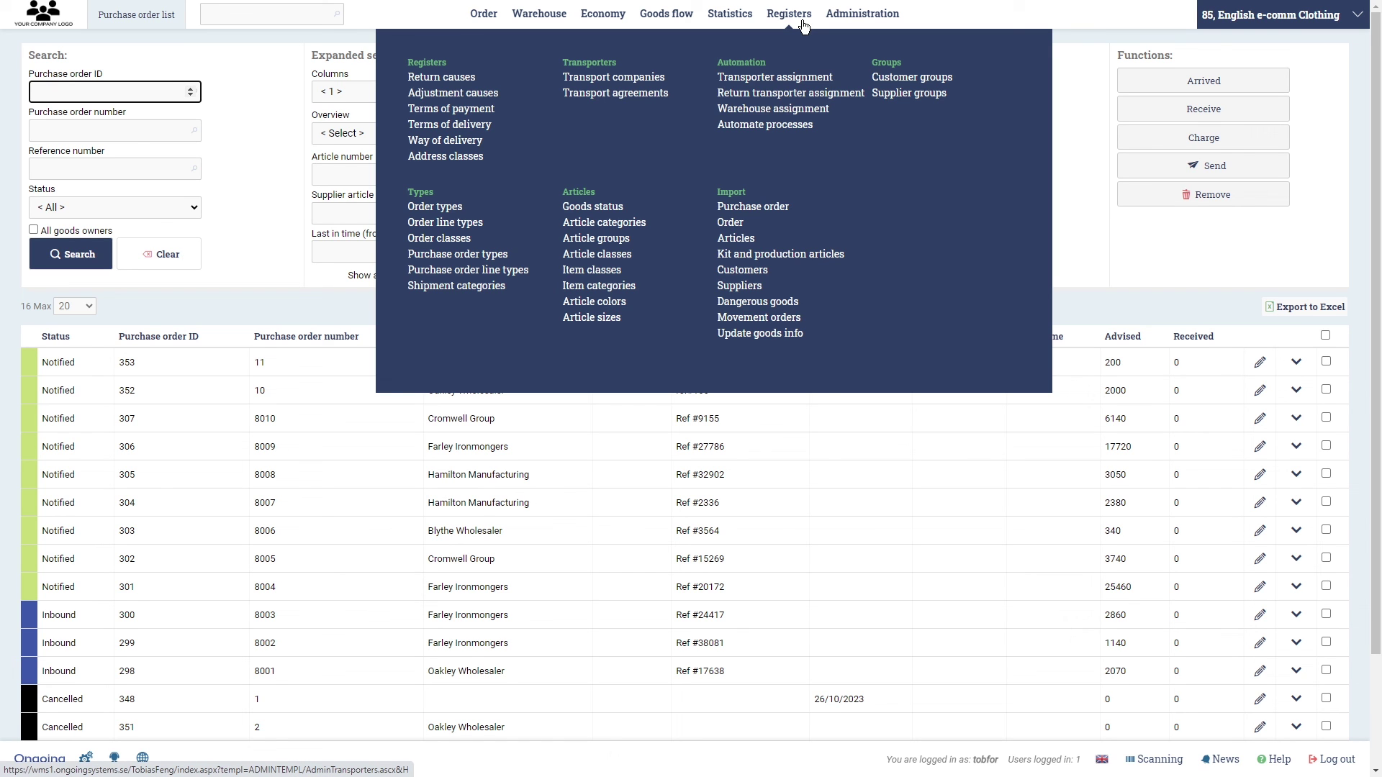
Open the purchase order import page and drag the Excel import manual into view
{"action": "left_click", "coordinate": [735, 208]}
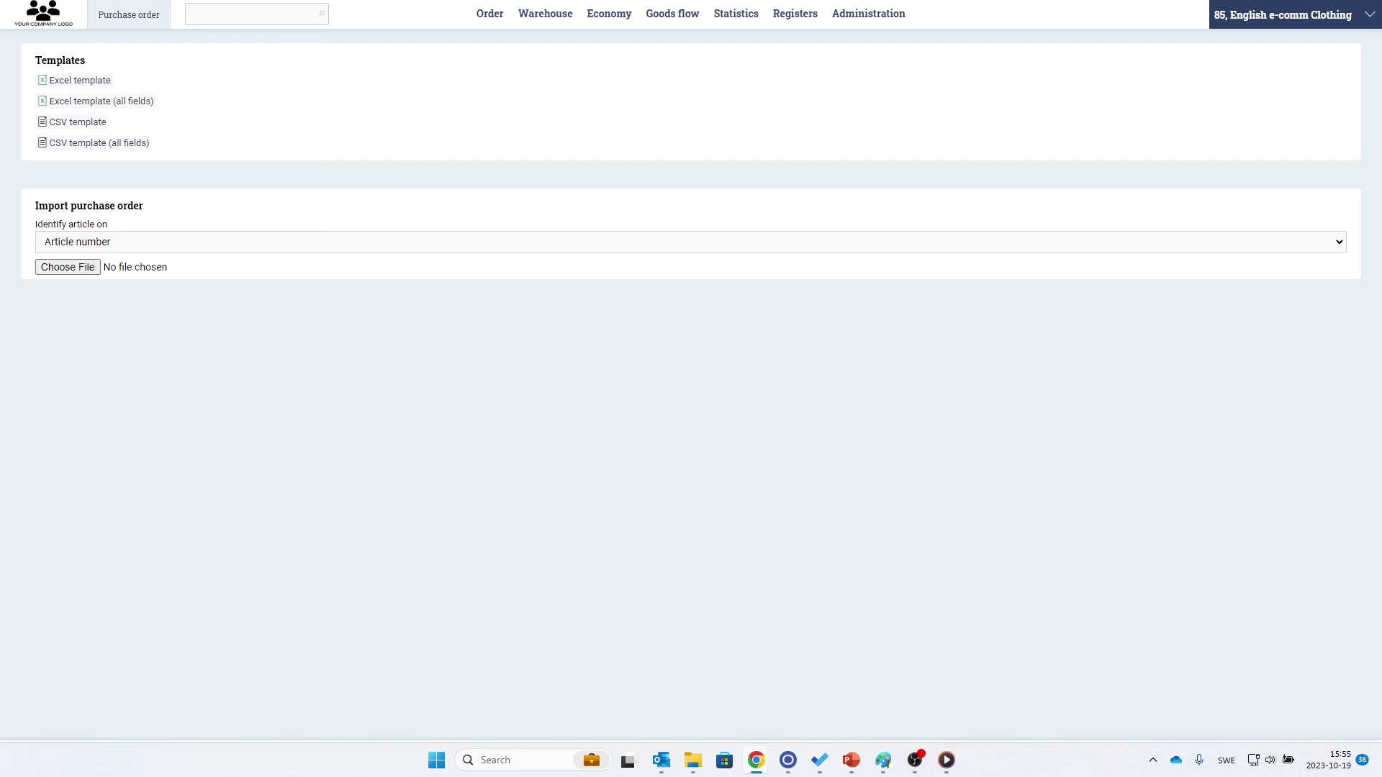
{"action": "left_click_drag", "start_coordinate": [1, 134], "coordinate": [824, 65]}
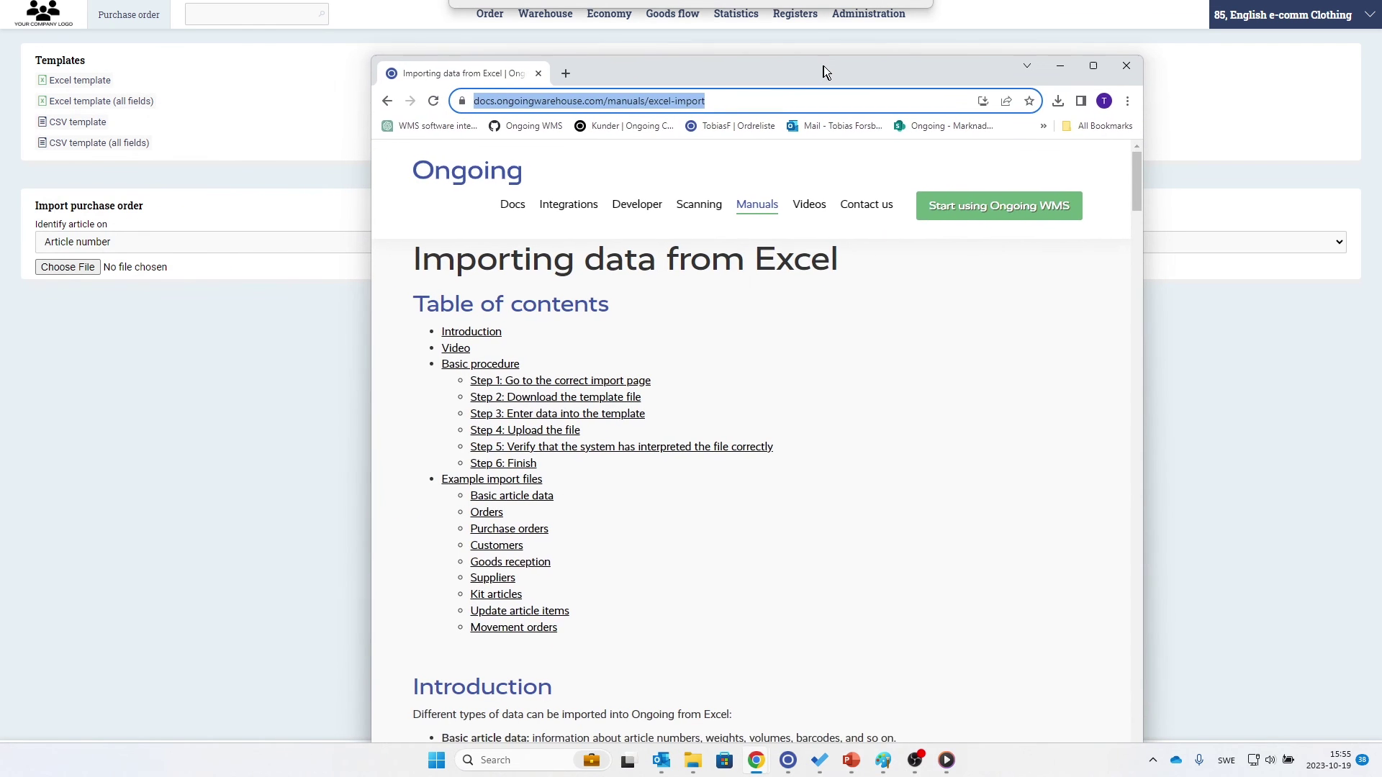
Drag the 'Importing data from Excel' manual window slightly into view over the import page
{"action": "left_click_drag", "start_coordinate": [824, 65], "coordinate": [791, 58]}
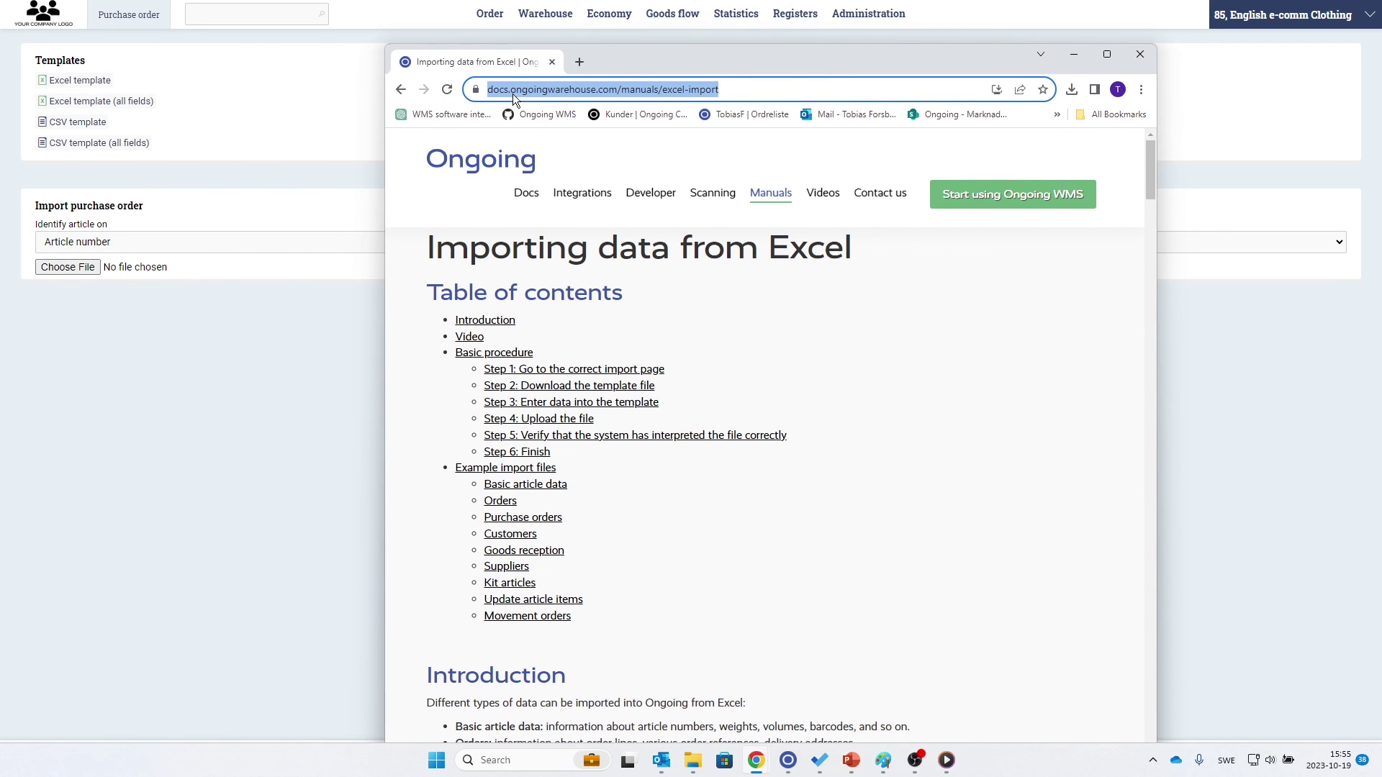